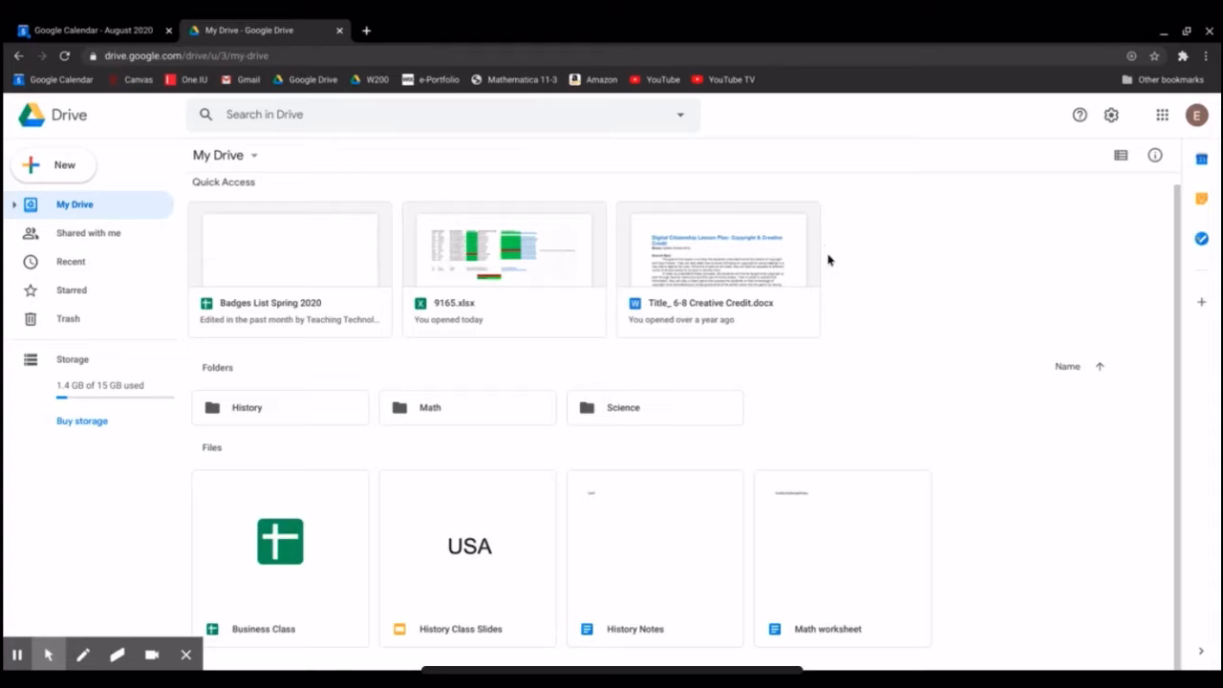
{"action": "left_click", "coordinate": [744, 292]}
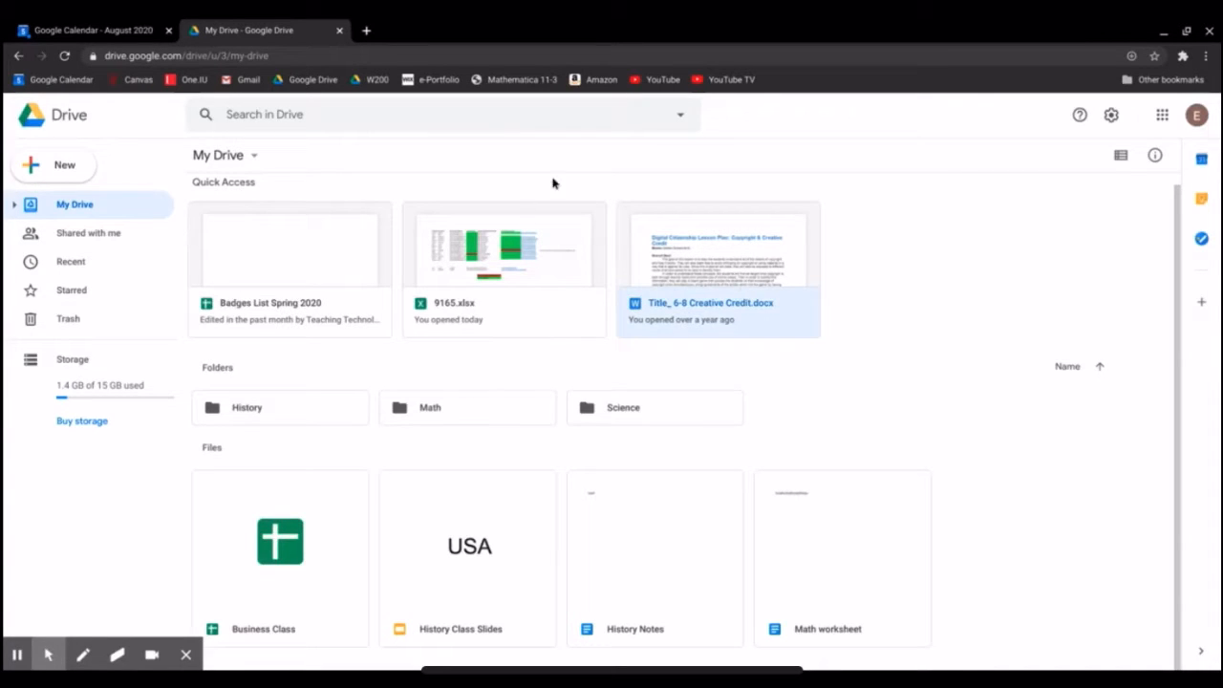
{"action": "left_click", "coordinate": [863, 280]}
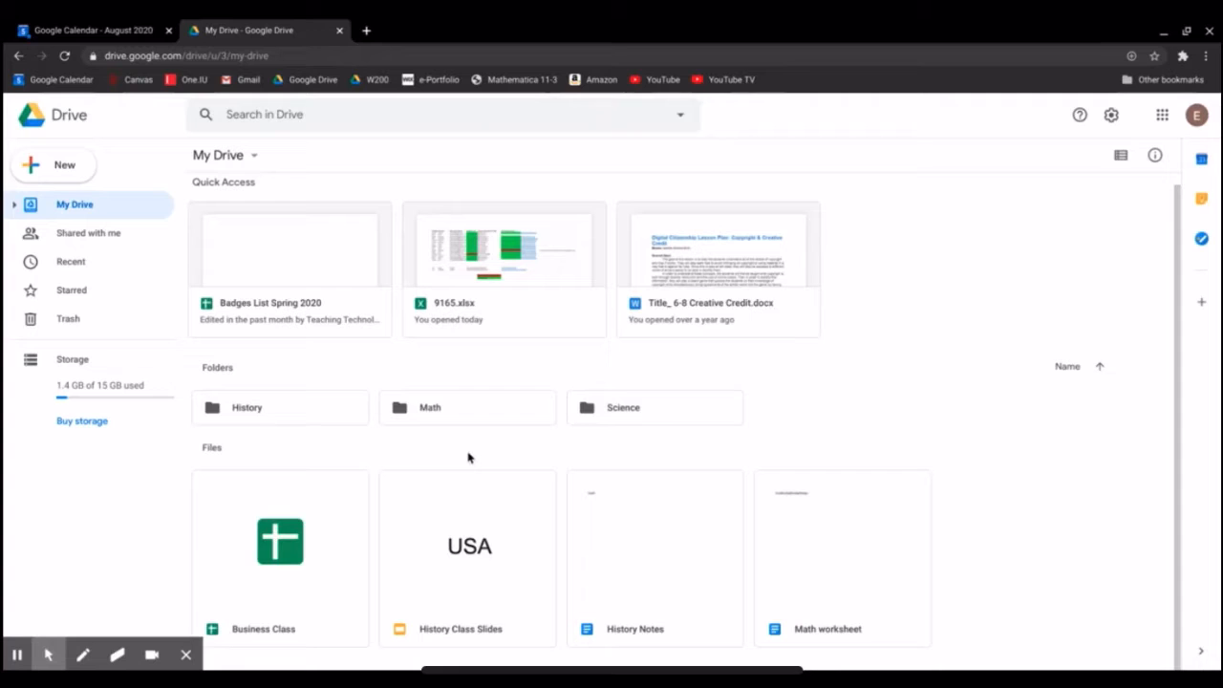
Create a new folder named Business in My Drive.
{"action": "left_click", "coordinate": [67, 168]}
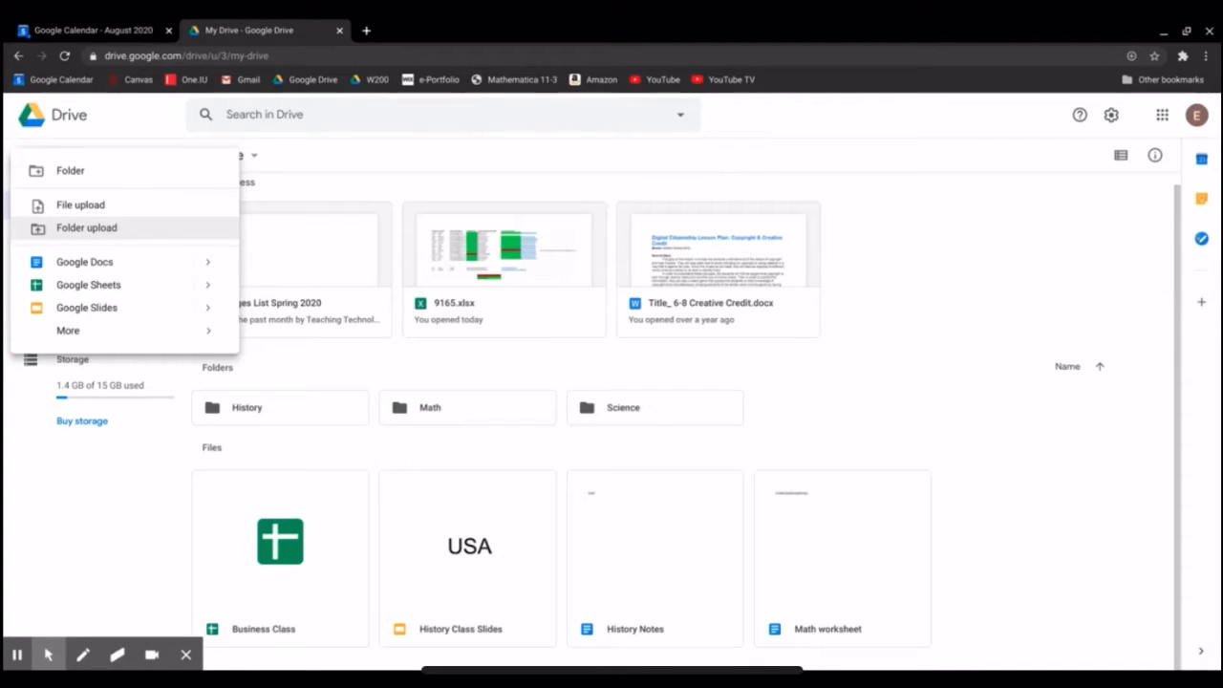
{"action": "left_click", "coordinate": [100, 178]}
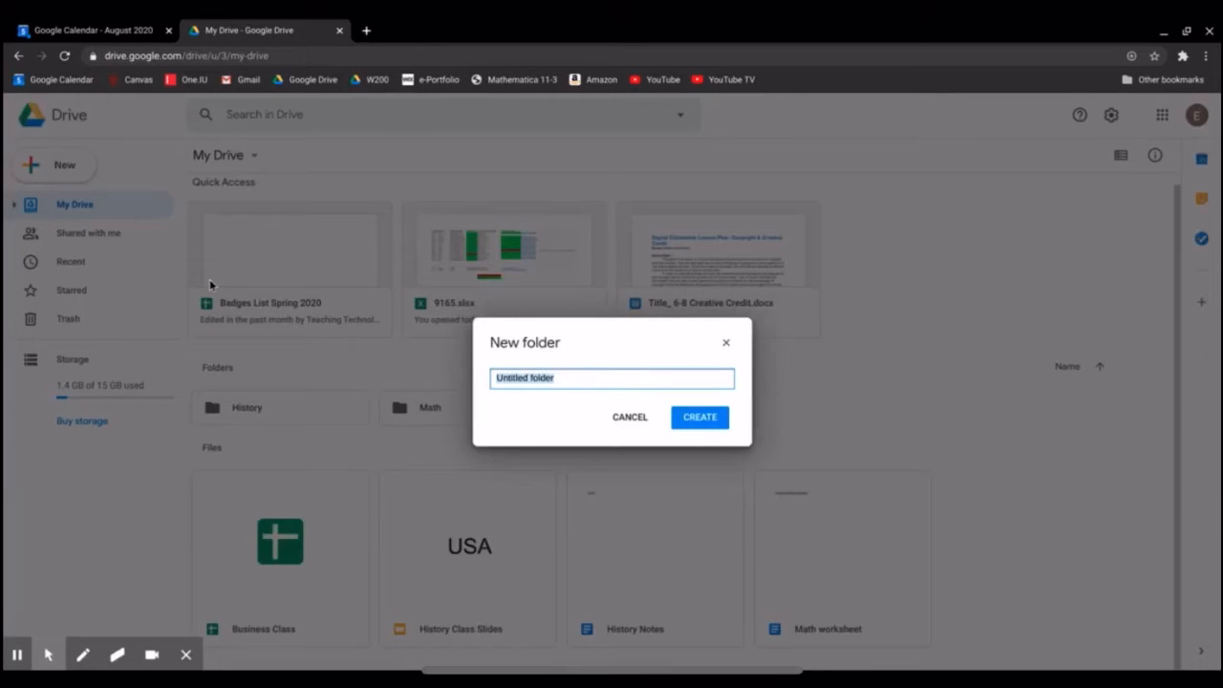
{"action": "type", "text": "B"}
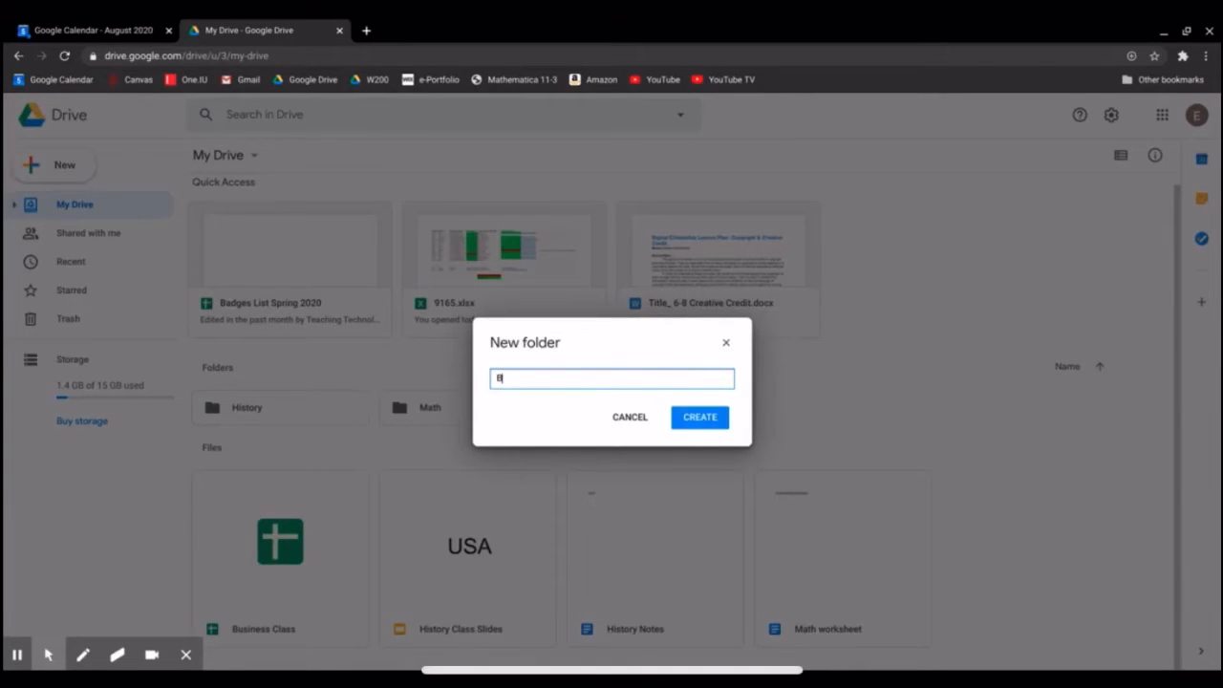
{"action": "type", "text": "usiness"}
{"action": "left_click", "coordinate": [709, 428]}
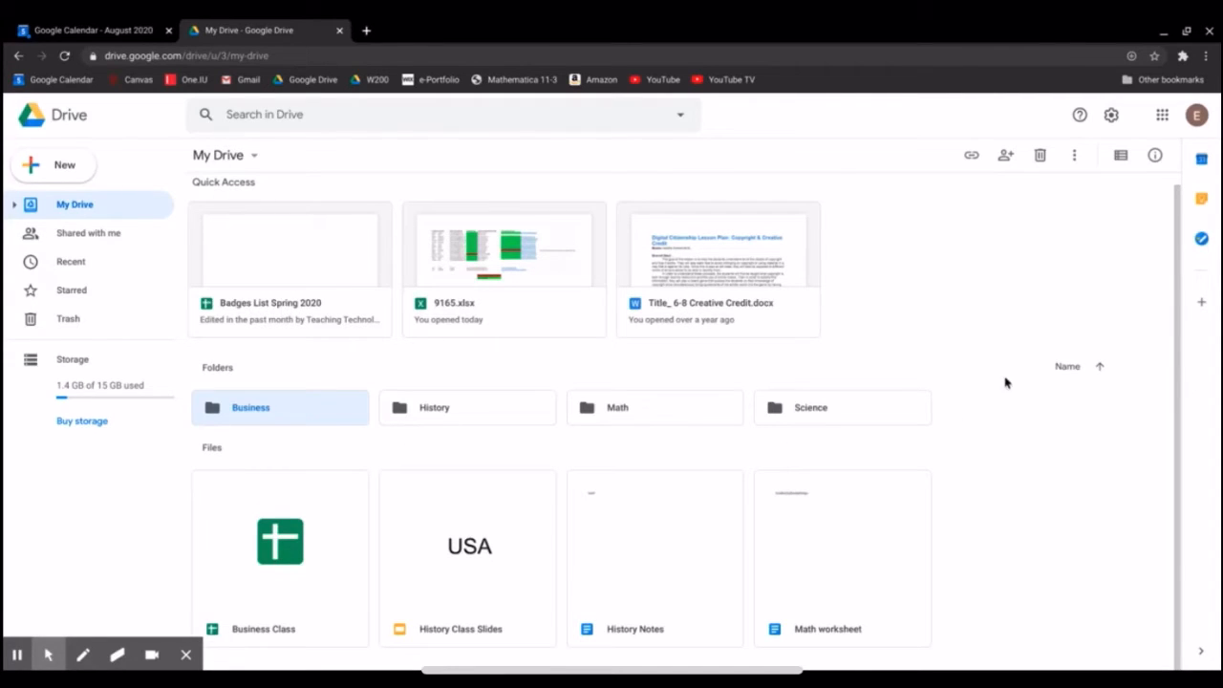
View the sorting options for My Drive, reverse the name order and restore it to ascending.
{"action": "left_click", "coordinate": [1070, 368]}
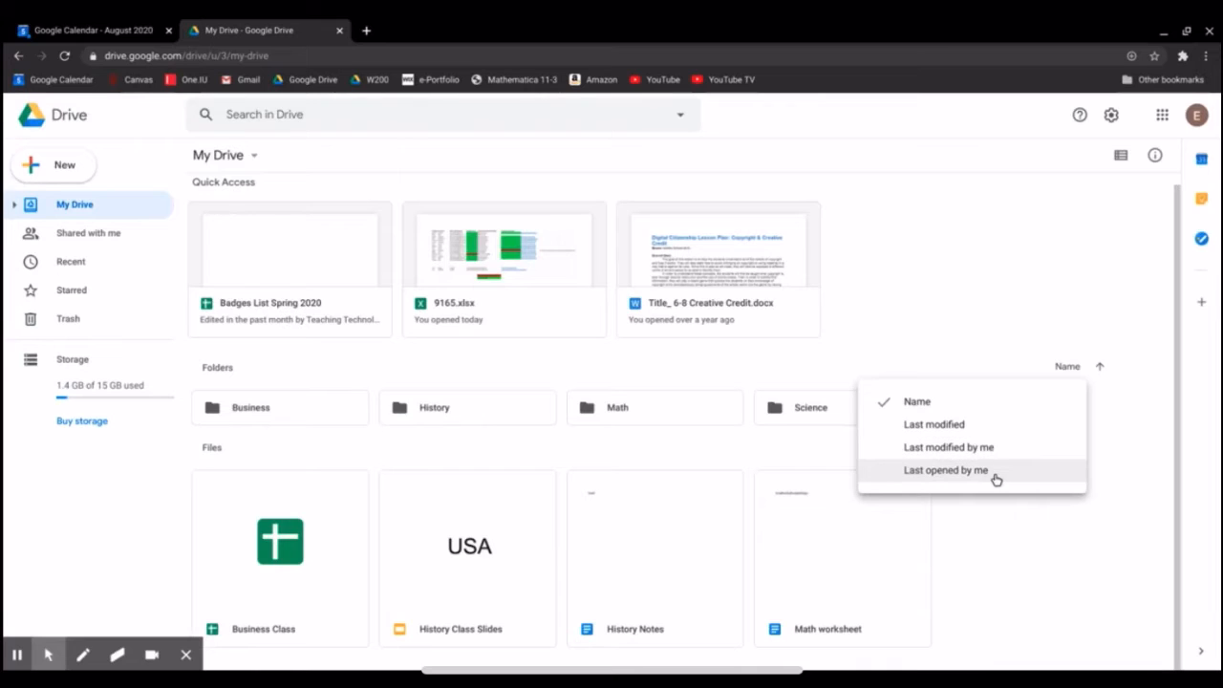
{"action": "left_click", "coordinate": [1023, 511]}
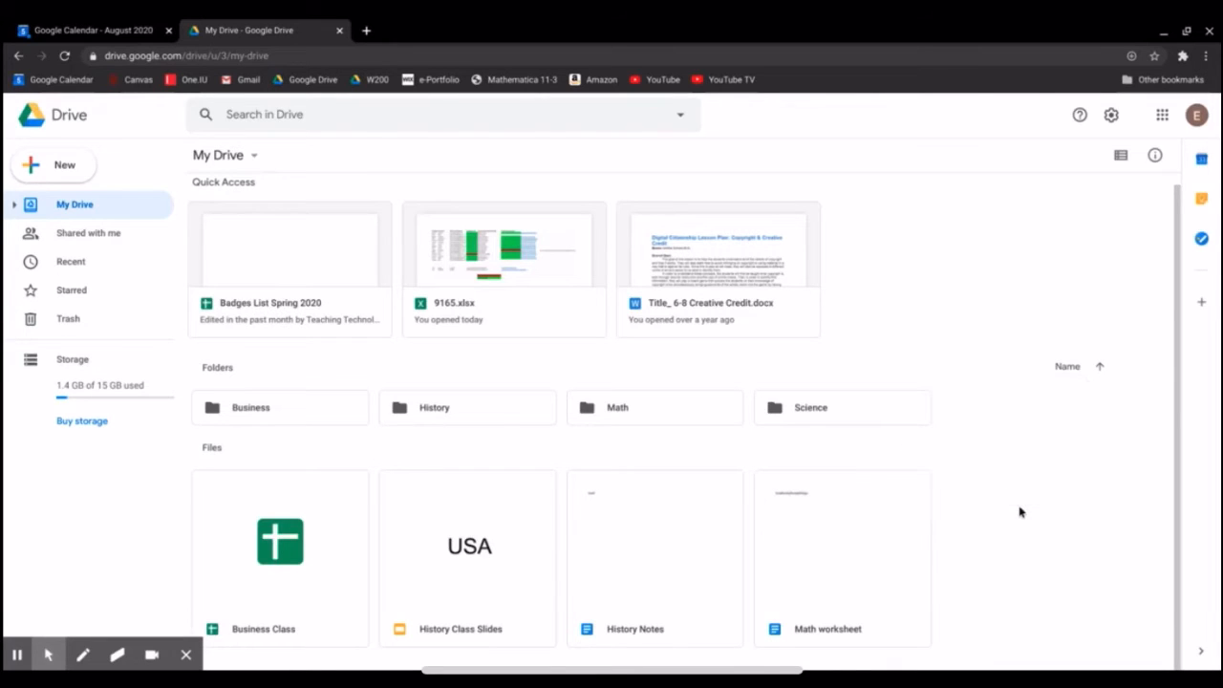
{"action": "left_click", "coordinate": [1101, 369]}
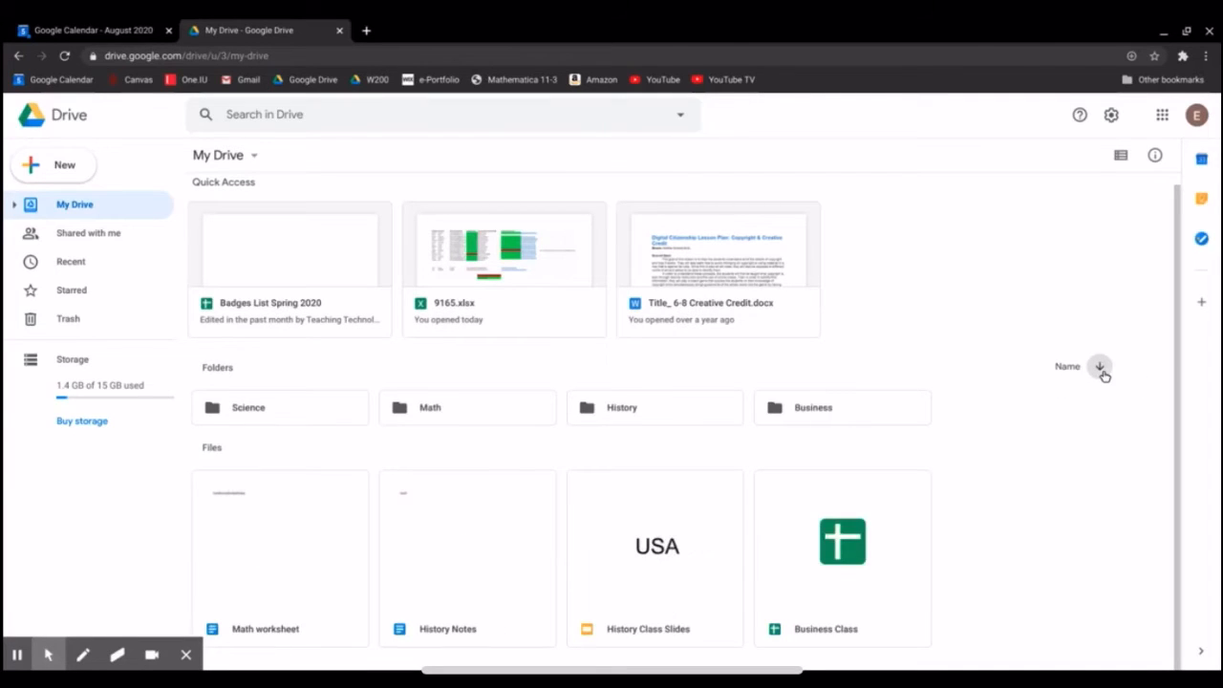
{"action": "left_click", "coordinate": [1101, 369]}
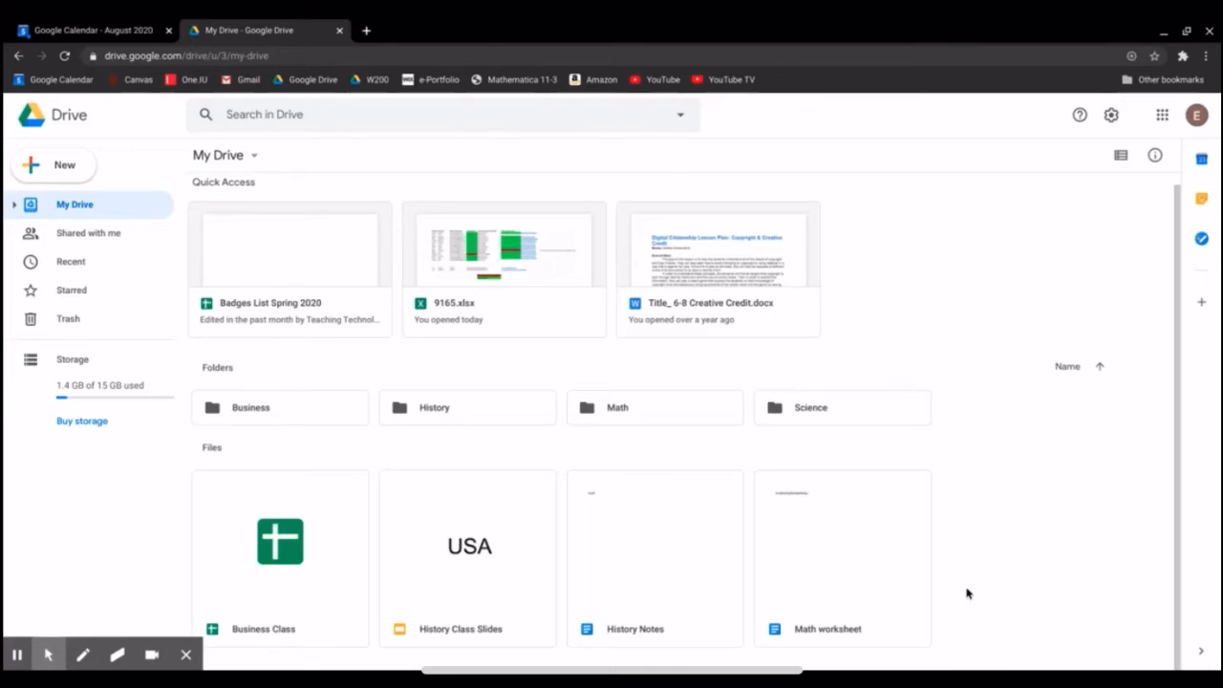
Move the Math worksheet file into the Math folder, check the folder's contents and return to My Drive.
{"action": "left_click", "coordinate": [857, 566]}
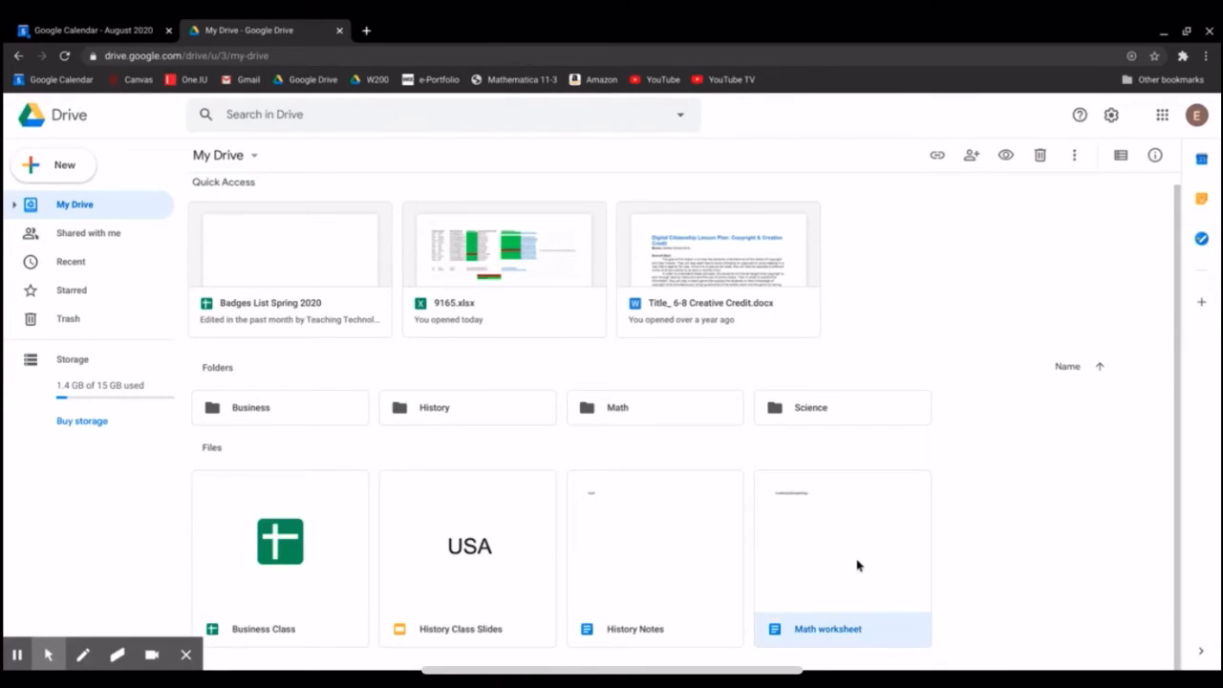
{"action": "left_click_drag", "start_coordinate": [857, 566], "coordinate": [666, 426]}
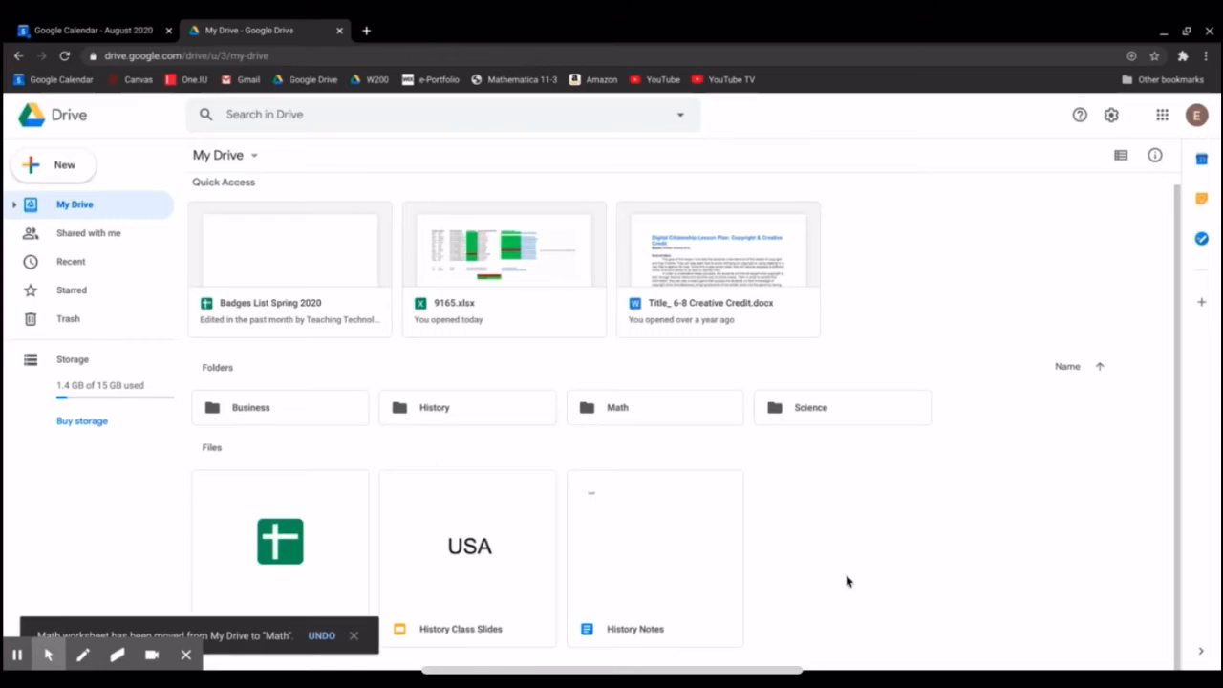
{"action": "double_click", "coordinate": [601, 423]}
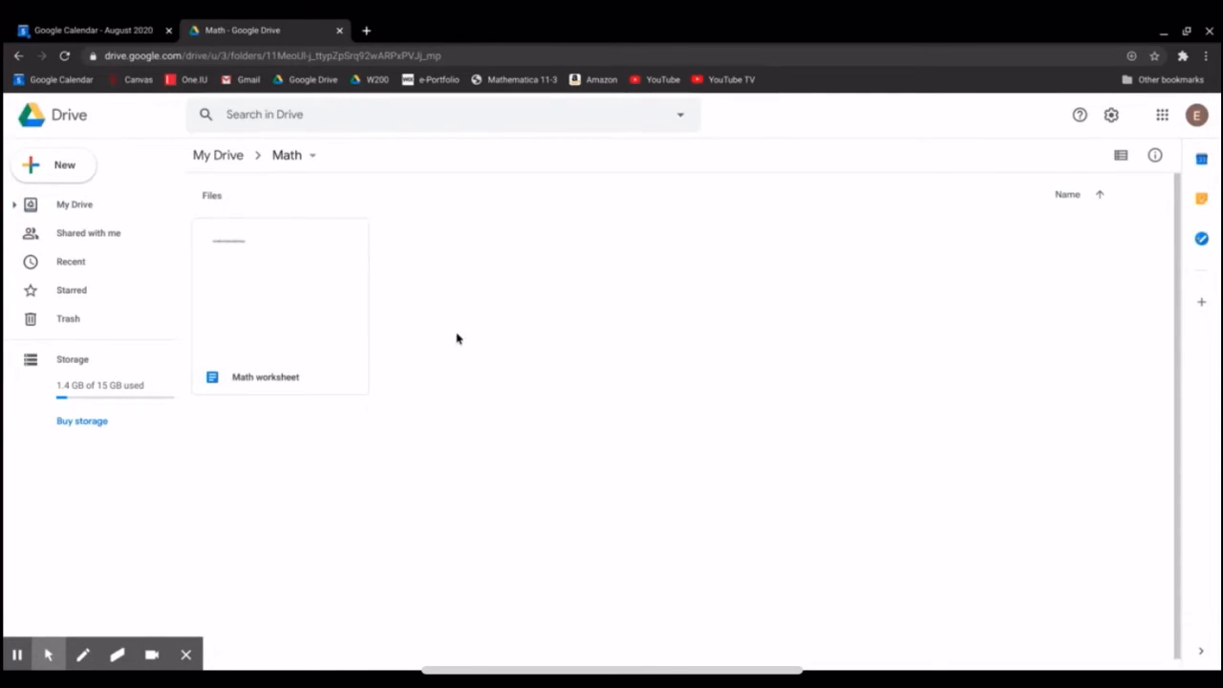
{"action": "left_click", "coordinate": [235, 164]}
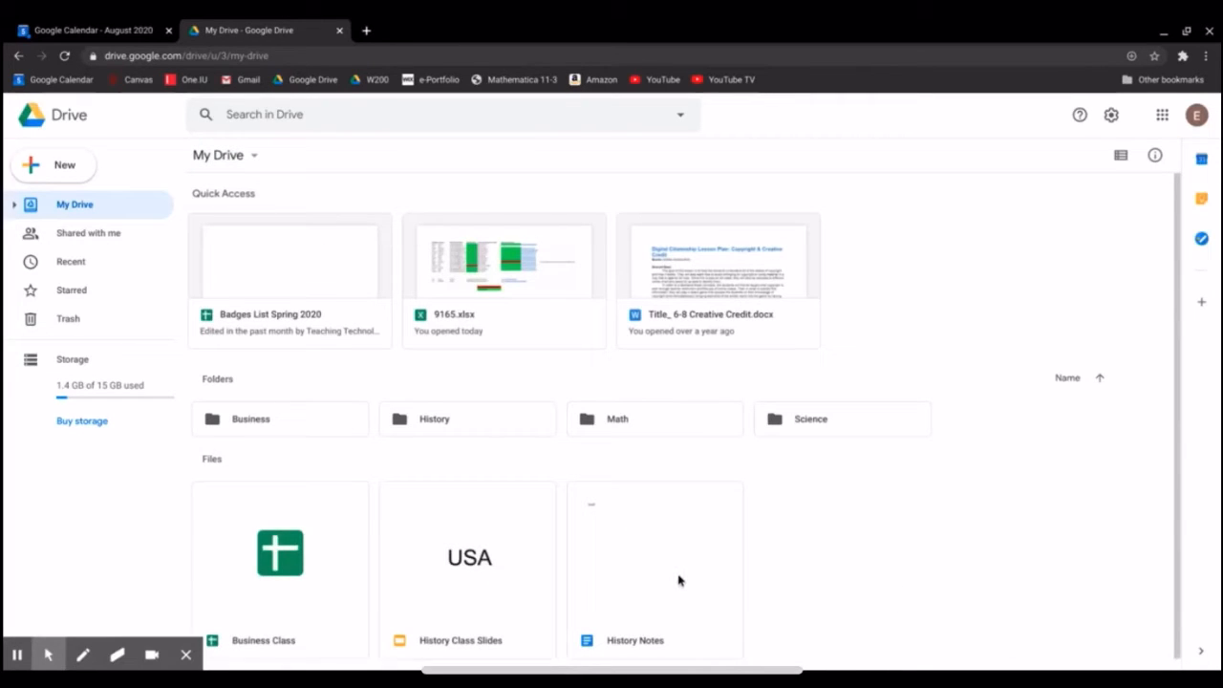
Move History Notes and History Class Slides into the History folder, and Business Class into the Business folder.
{"action": "left_click_drag", "start_coordinate": [678, 580], "coordinate": [456, 426]}
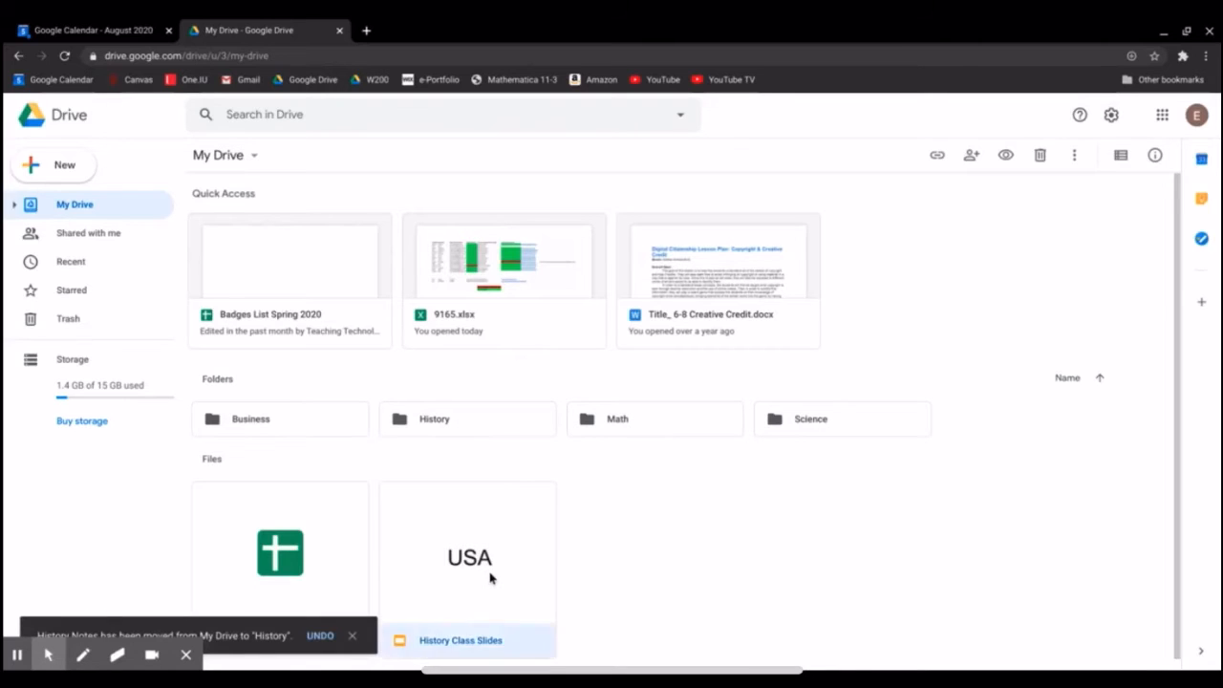
{"action": "left_click_drag", "start_coordinate": [491, 576], "coordinate": [446, 433]}
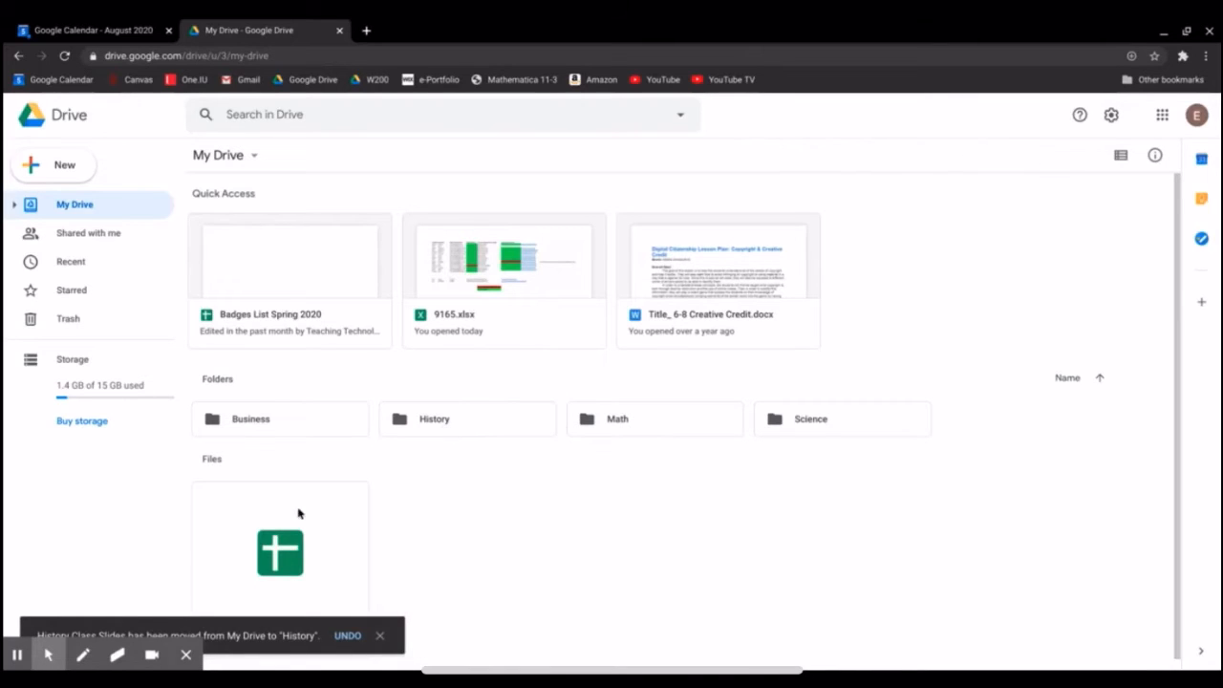
{"action": "left_click_drag", "start_coordinate": [252, 550], "coordinate": [249, 426]}
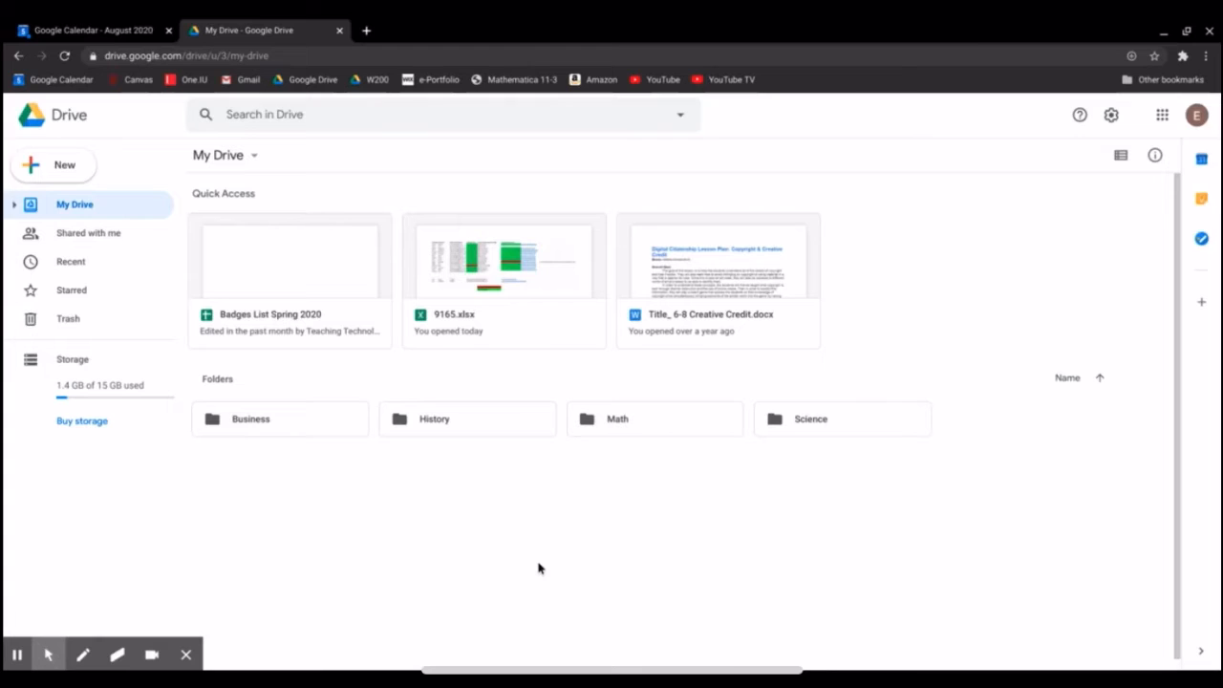
Show My Drive as a list and switch it back to the grid layout.
{"action": "left_click", "coordinate": [1121, 157]}
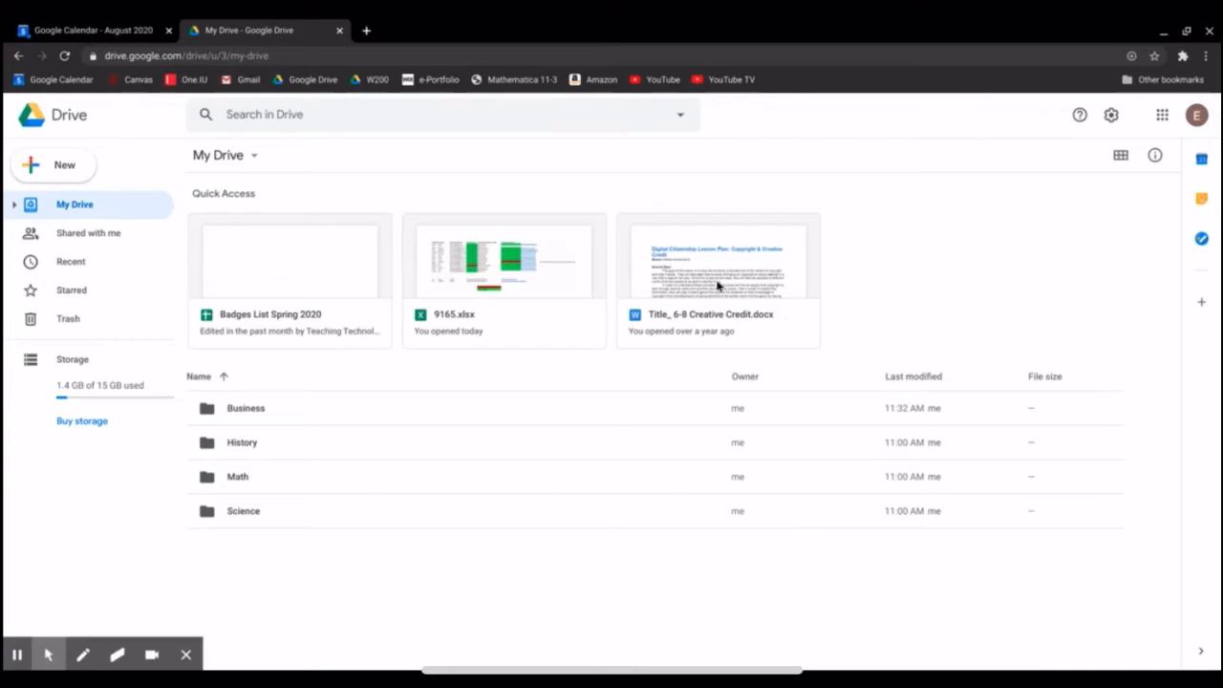
{"action": "left_click", "coordinate": [1120, 156]}
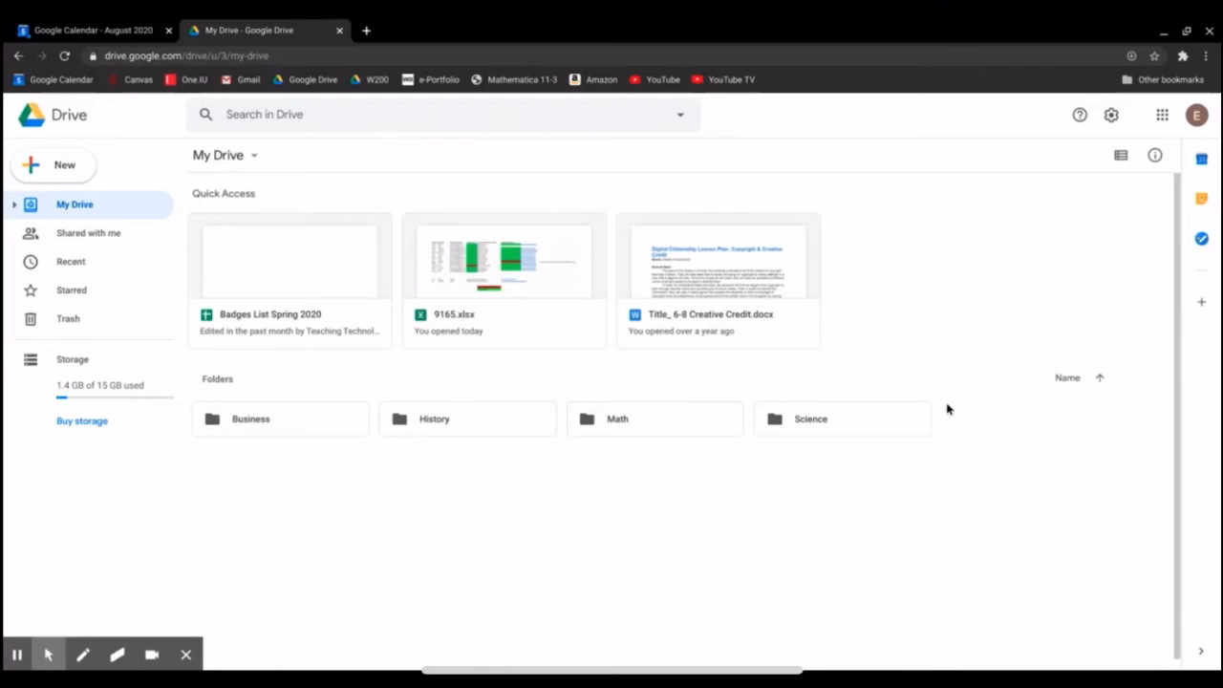
Create a subfolder named Project1 inside the Business folder.
{"action": "double_click", "coordinate": [281, 418]}
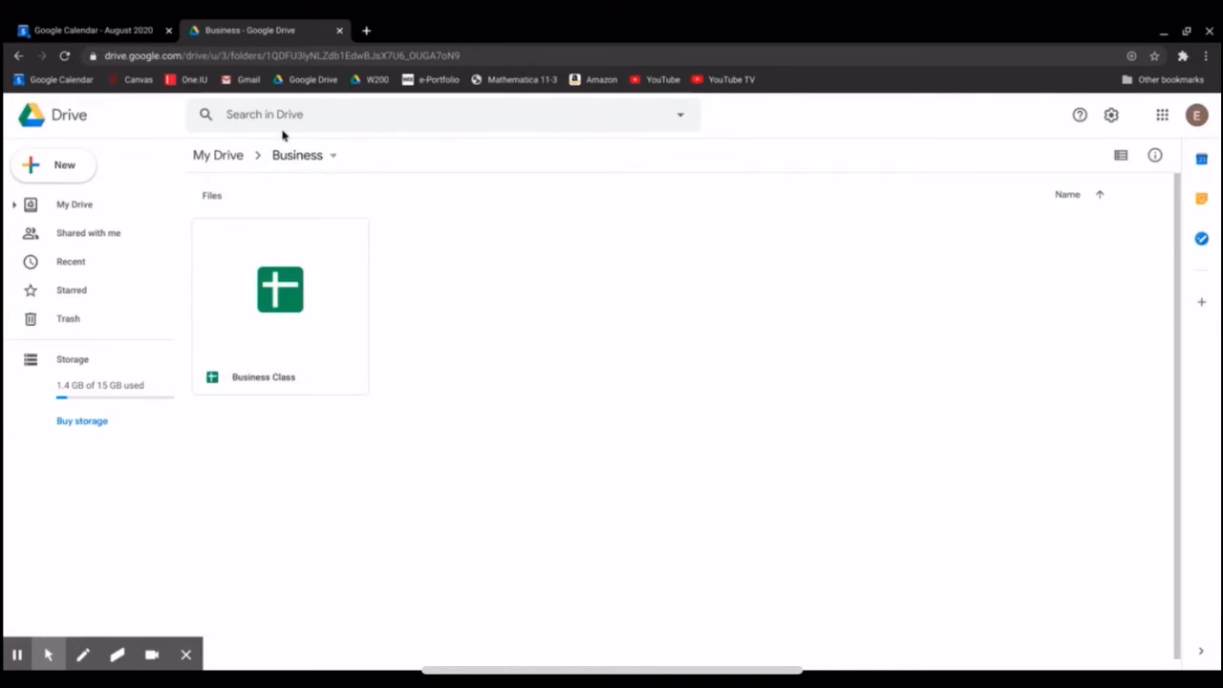
{"action": "left_click", "coordinate": [297, 158]}
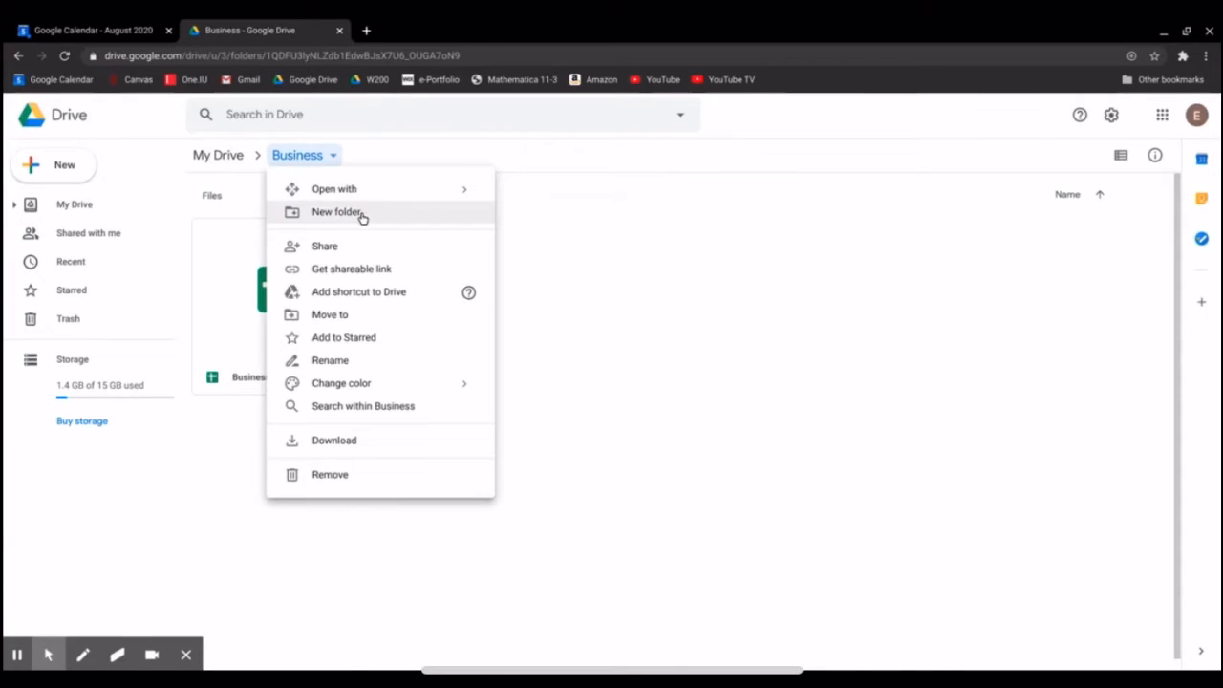
{"action": "left_click", "coordinate": [603, 309]}
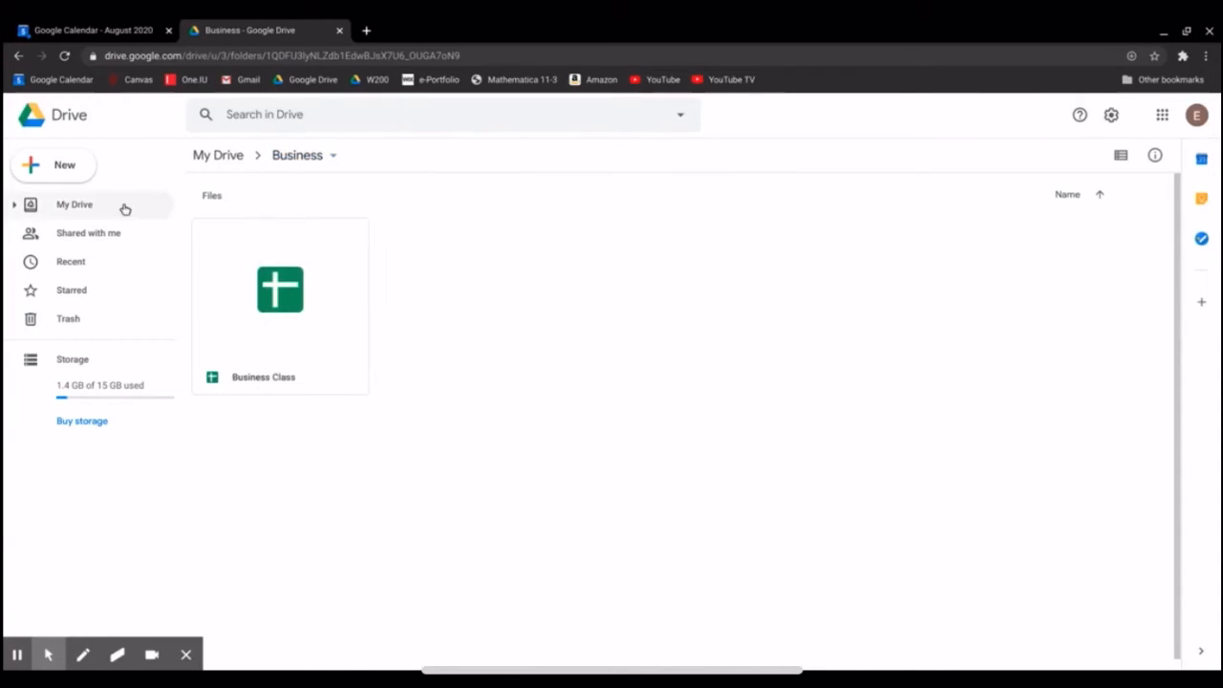
{"action": "left_click", "coordinate": [69, 170]}
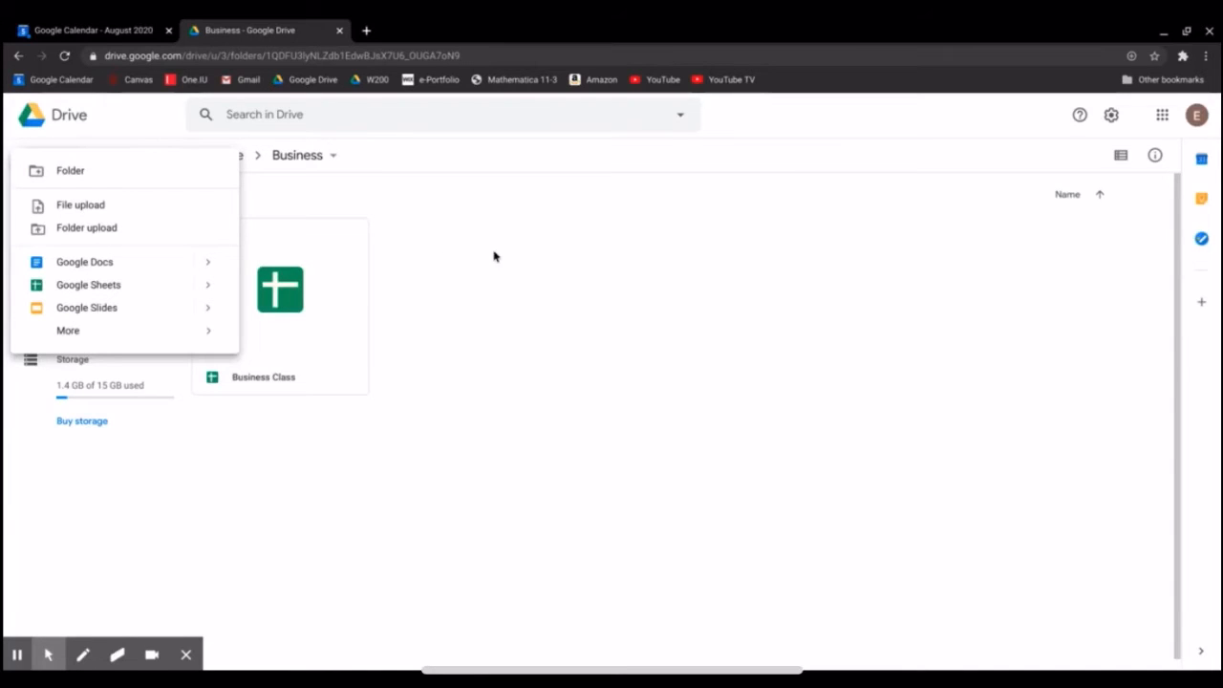
{"action": "left_click", "coordinate": [99, 173]}
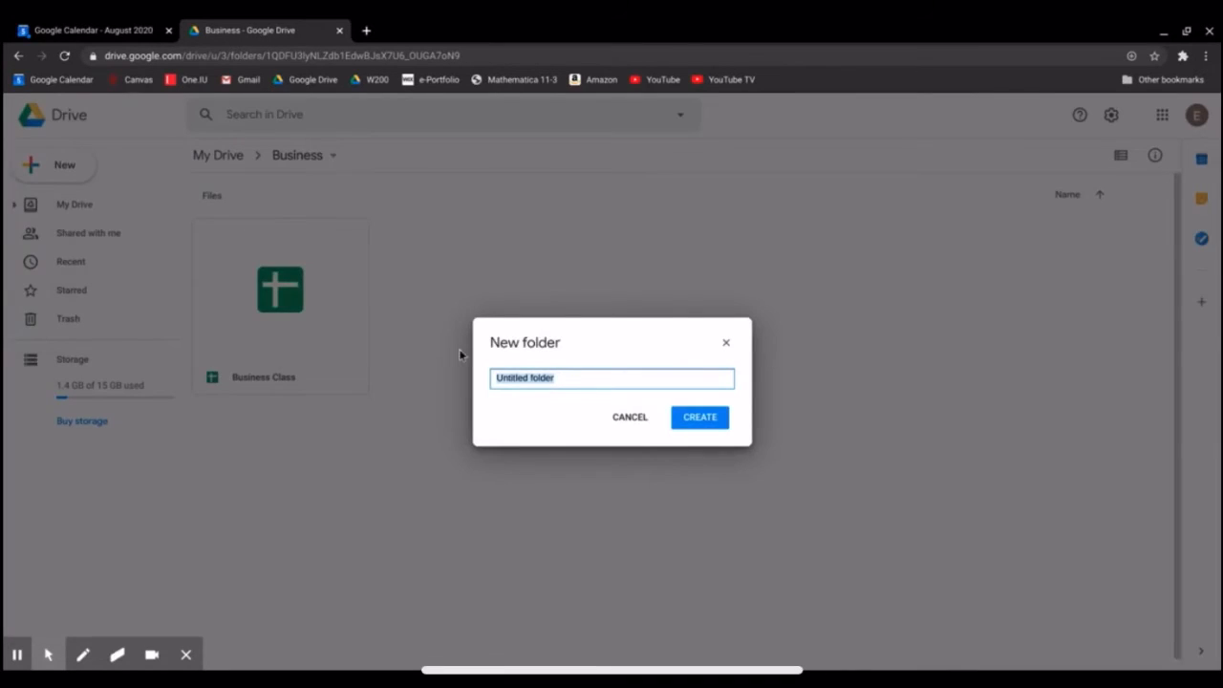
{"action": "type", "text": "PR"}
{"action": "key", "text": "BackSpace"}
{"action": "type", "text": "roject1"}
{"action": "left_click", "coordinate": [697, 419]}
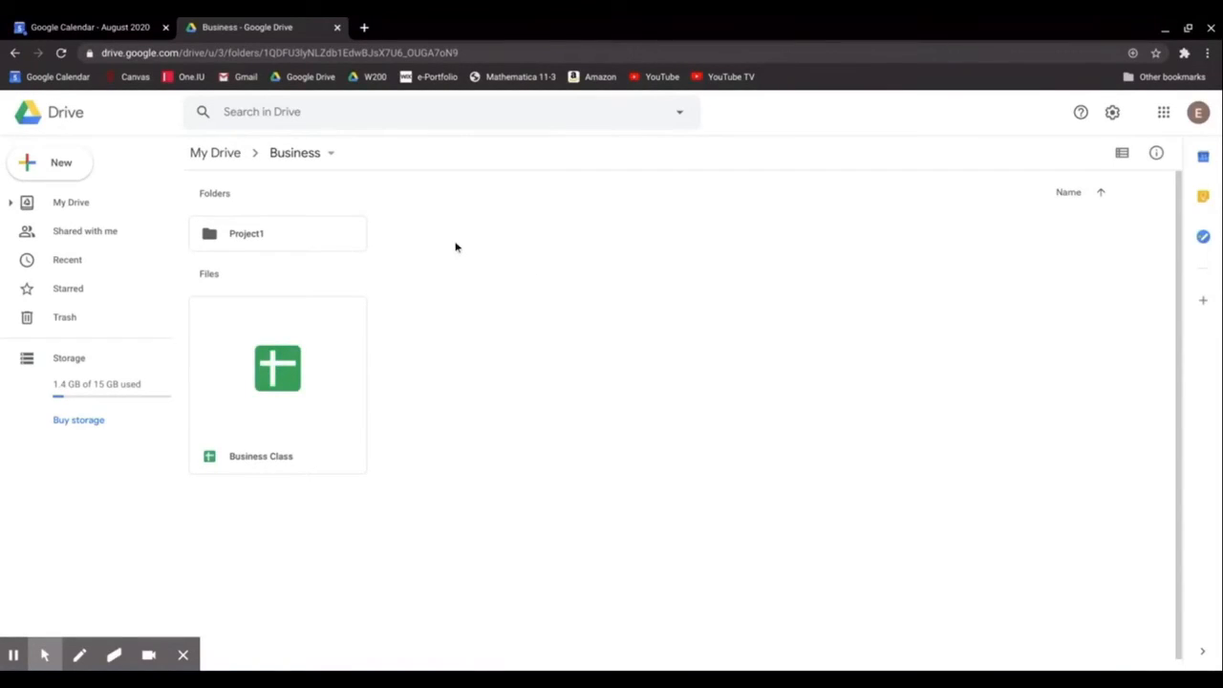
Navigate from My Drive through Business into its Project1 subfolder to review the nesting, and return to My Drive.
{"action": "left_click", "coordinate": [214, 155]}
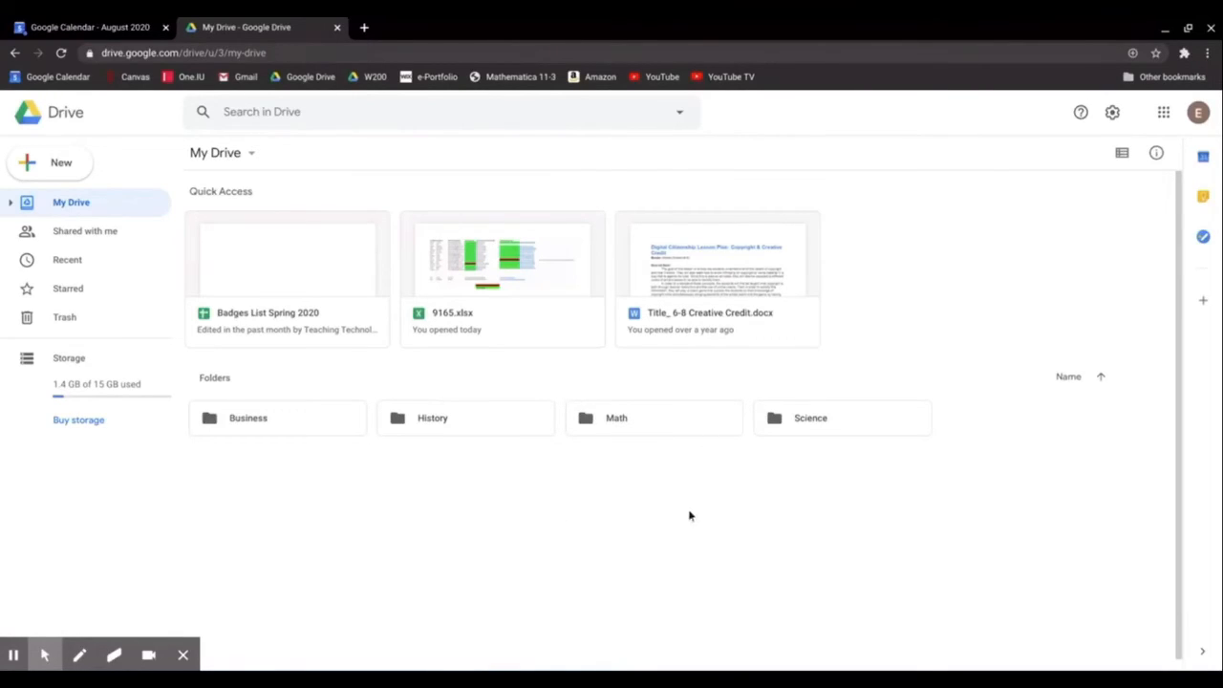
{"action": "double_click", "coordinate": [264, 437]}
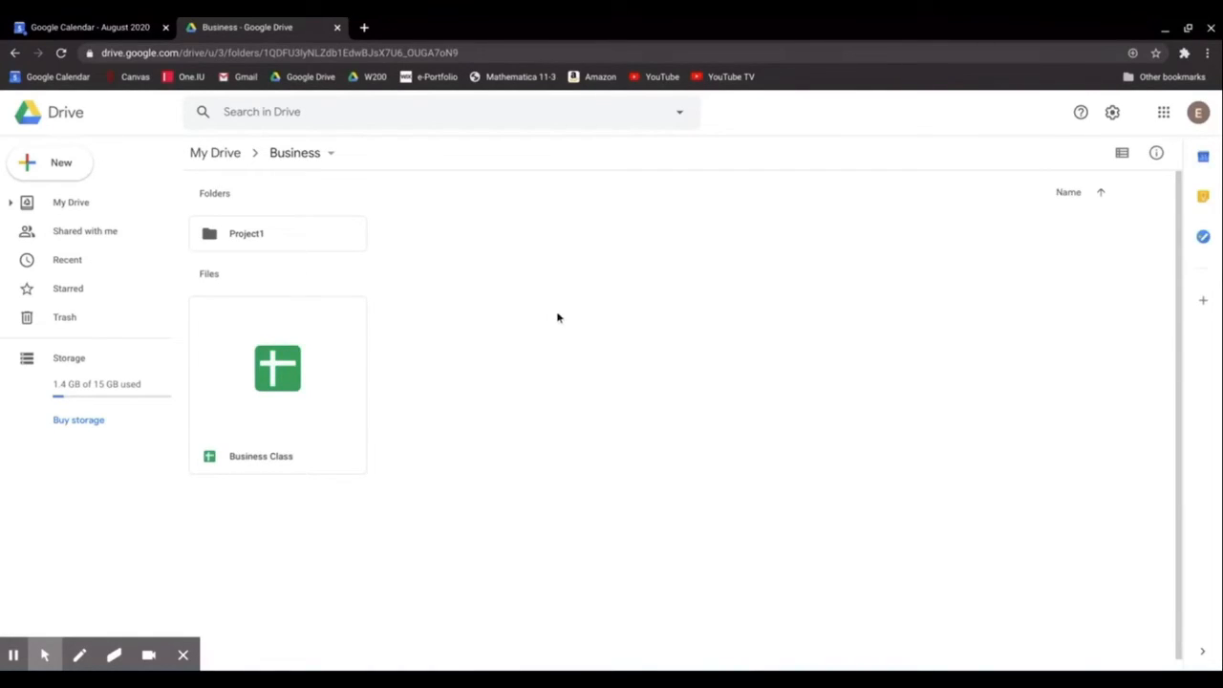
{"action": "left_click", "coordinate": [215, 153]}
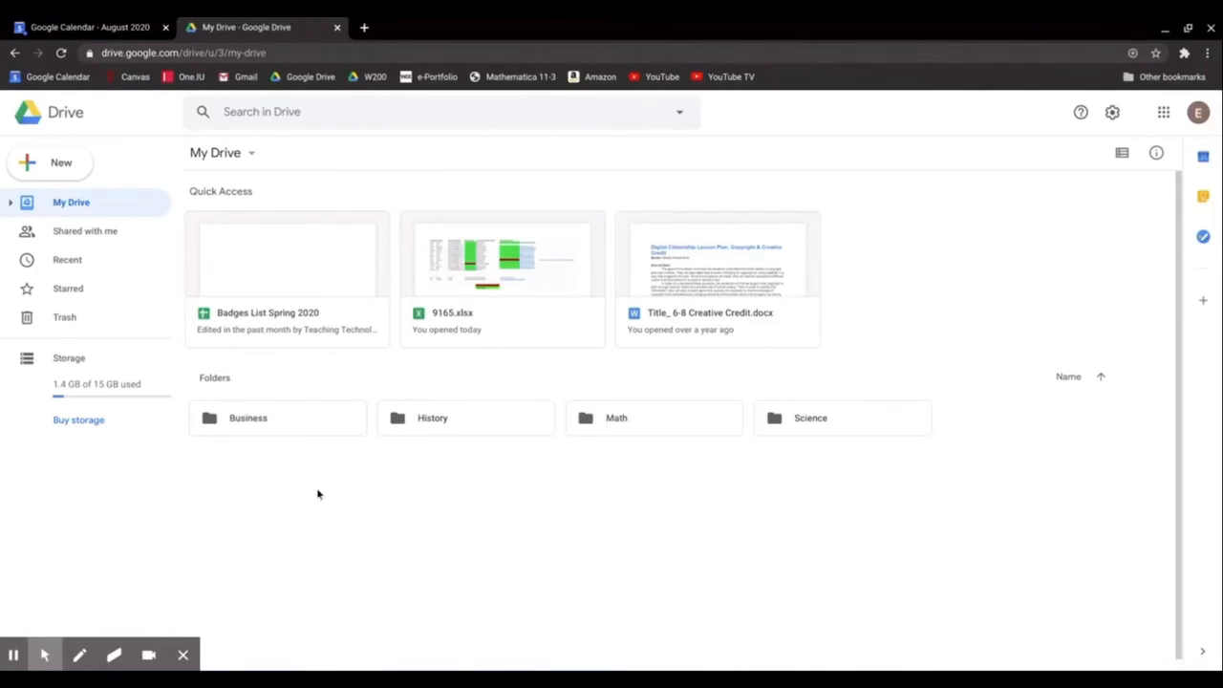
{"action": "double_click", "coordinate": [284, 431]}
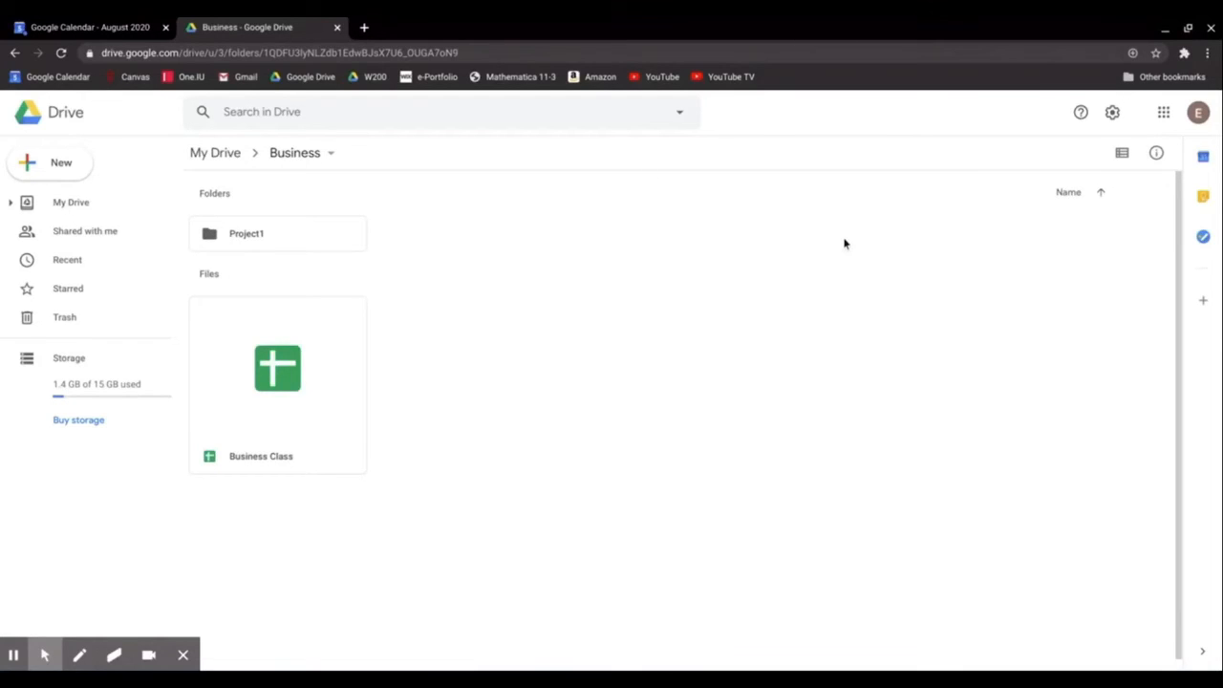
{"action": "double_click", "coordinate": [300, 239]}
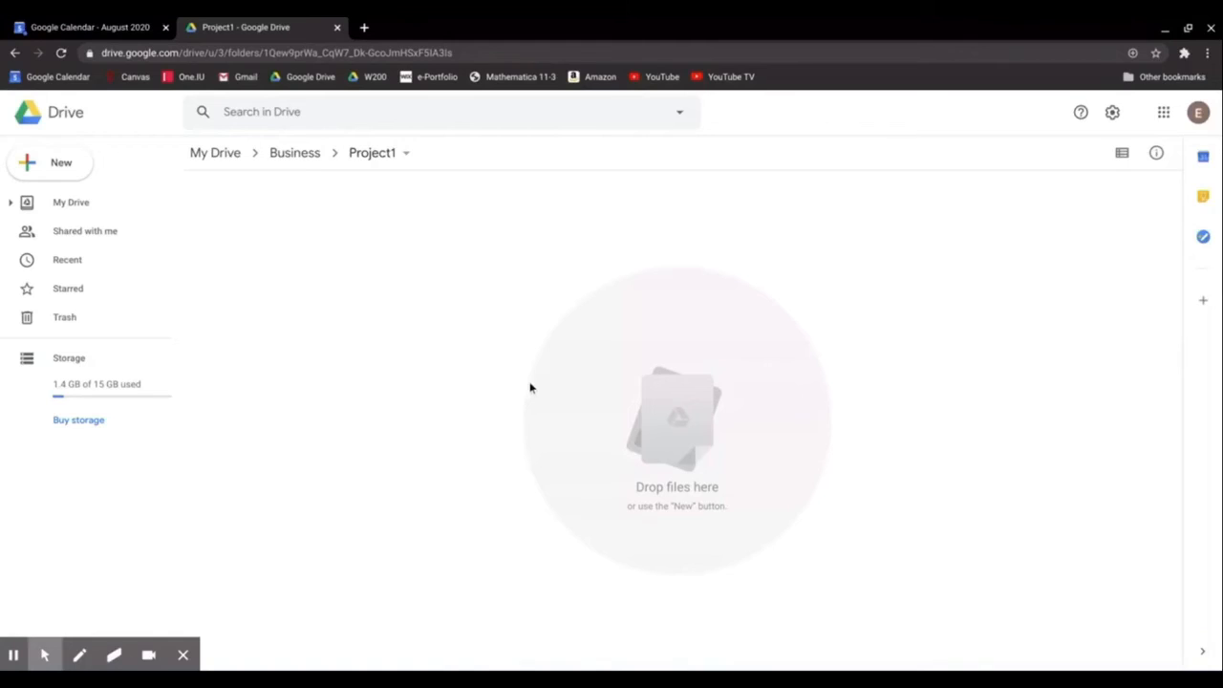
{"action": "left_click", "coordinate": [225, 156]}
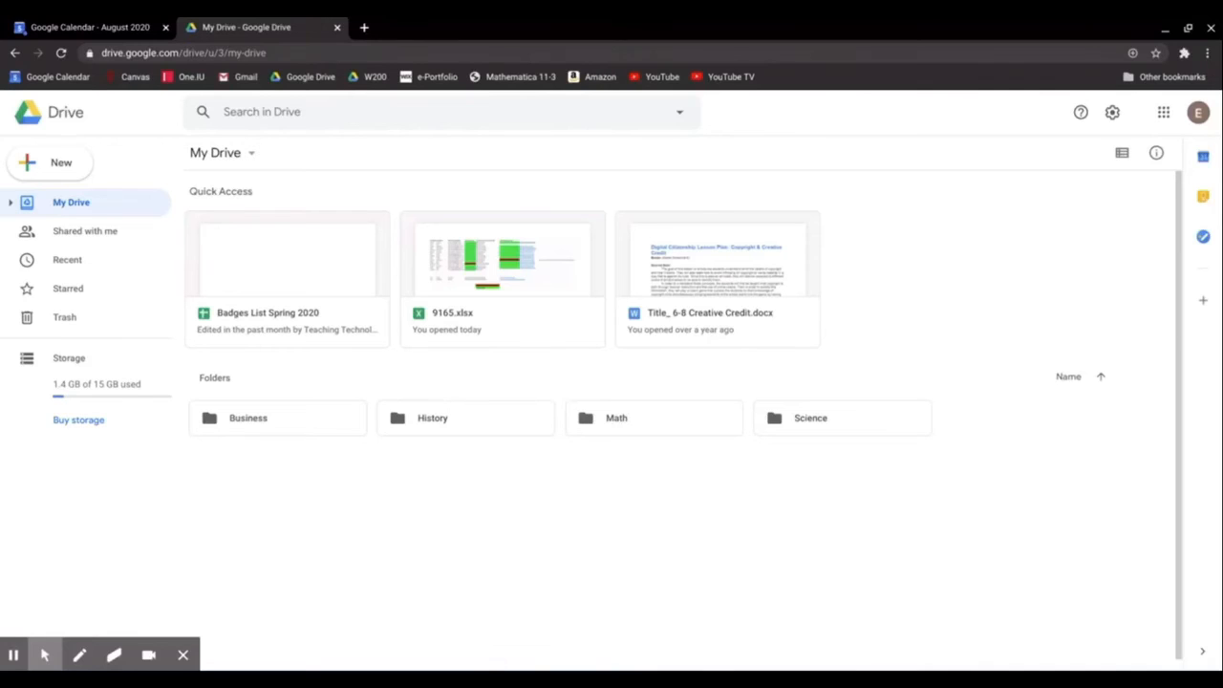
Switch to the Files app and look through the files stored under Google Drive's My Drive.
{"action": "left_click", "coordinate": [776, 680]}
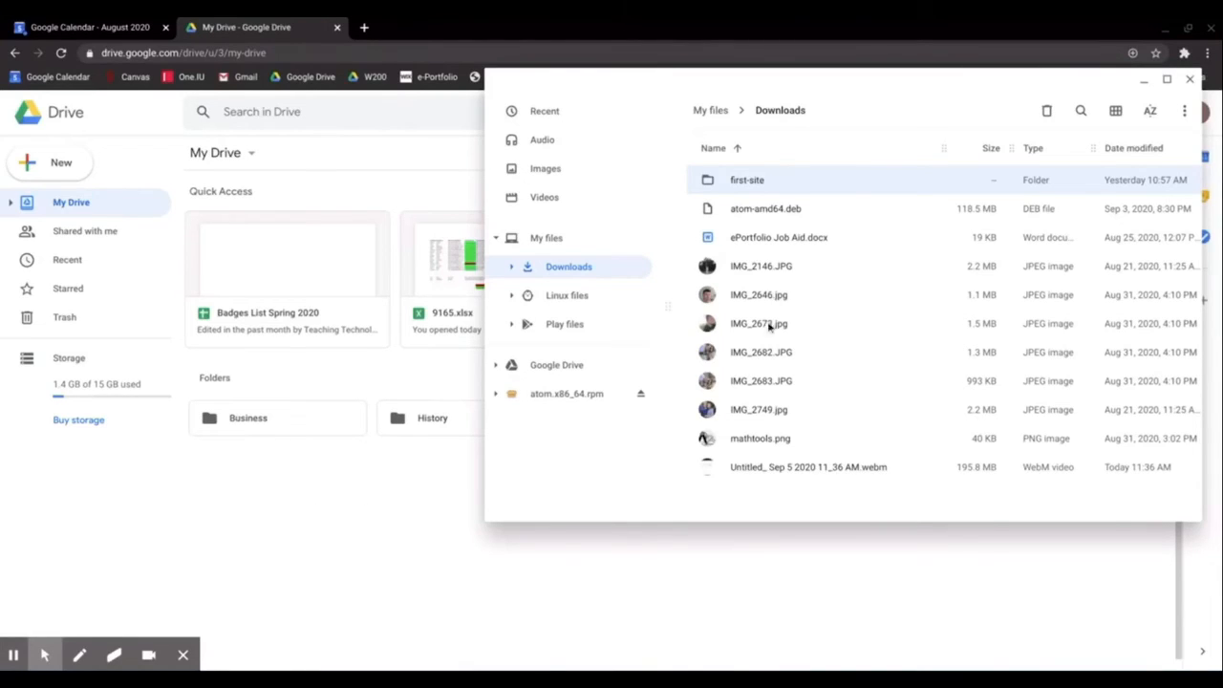
{"action": "left_click_drag", "start_coordinate": [779, 245], "coordinate": [846, 208]}
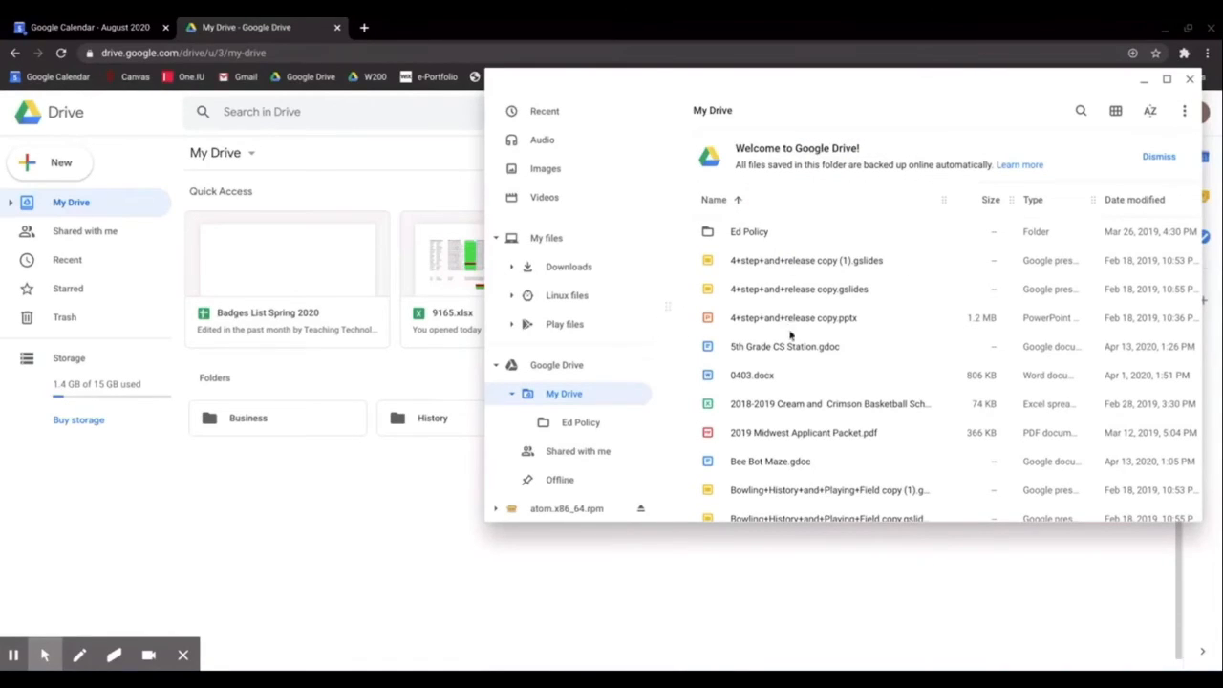
{"action": "scroll", "coordinate": [841, 341], "scroll_direction": "down", "scroll_amount": 5}
{"action": "scroll", "coordinate": [841, 342], "scroll_direction": "down", "scroll_amount": 5}
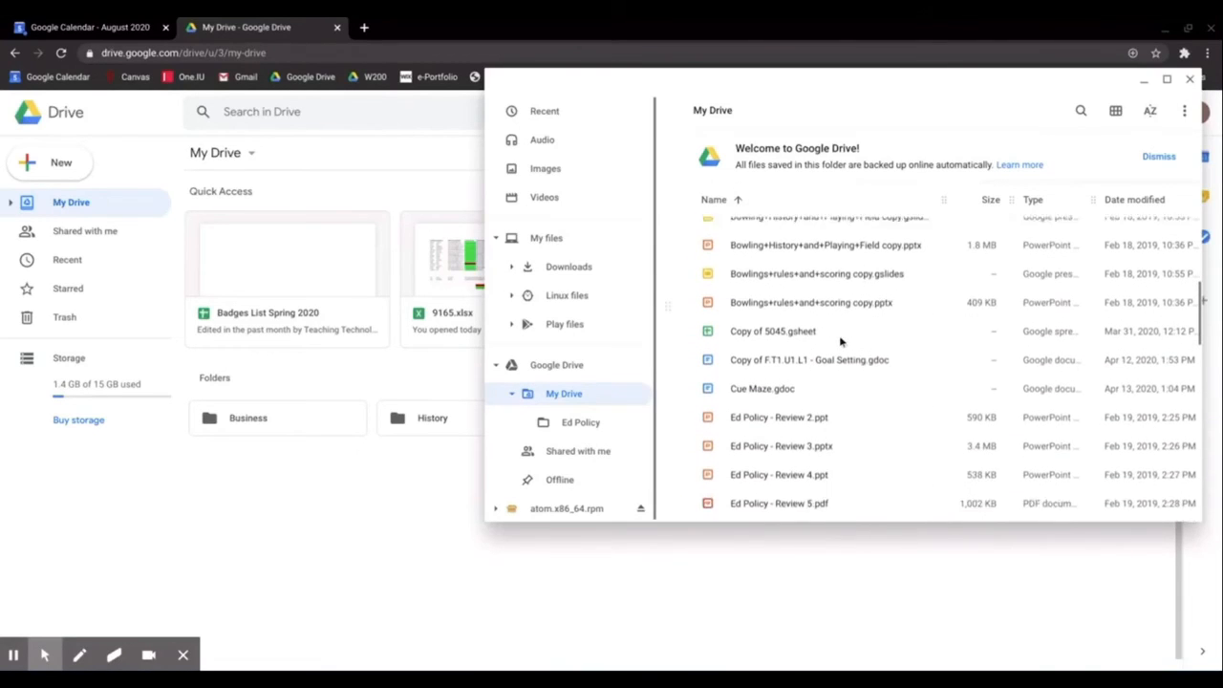
{"action": "scroll", "coordinate": [951, 363], "scroll_direction": "up", "scroll_amount": 10}
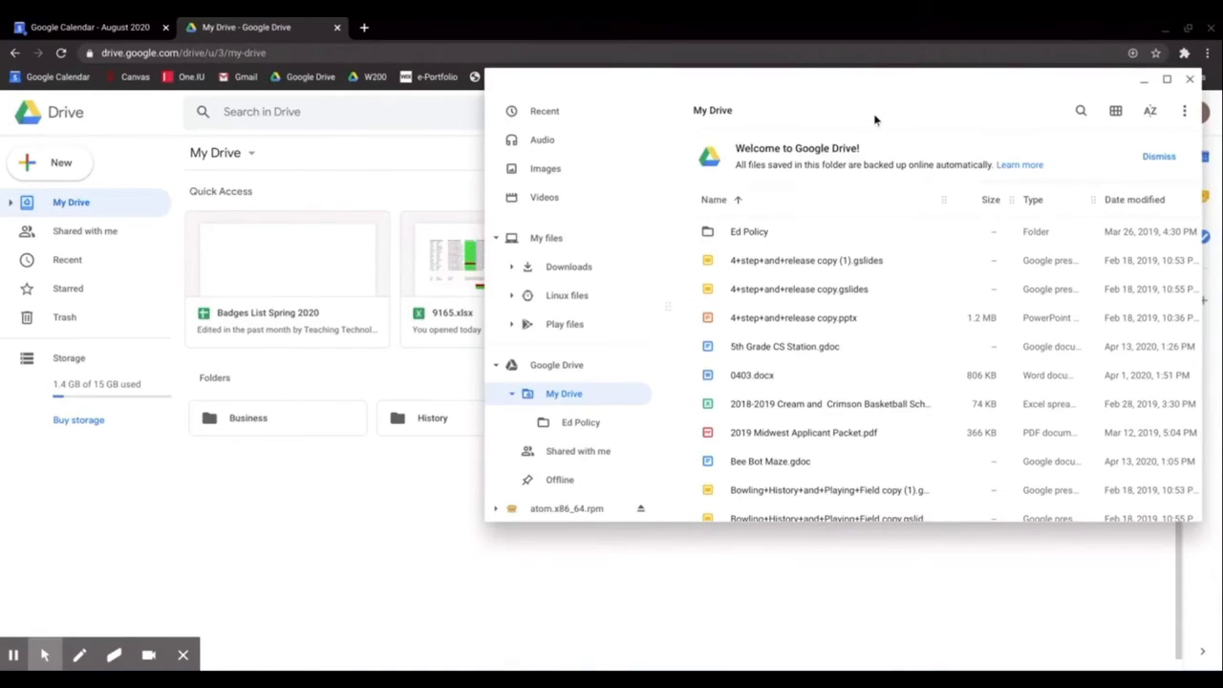
Return to Google Drive in the browser and upload atom-amd64.deb from the Downloads folder to My Drive.
{"action": "left_click", "coordinate": [240, 553]}
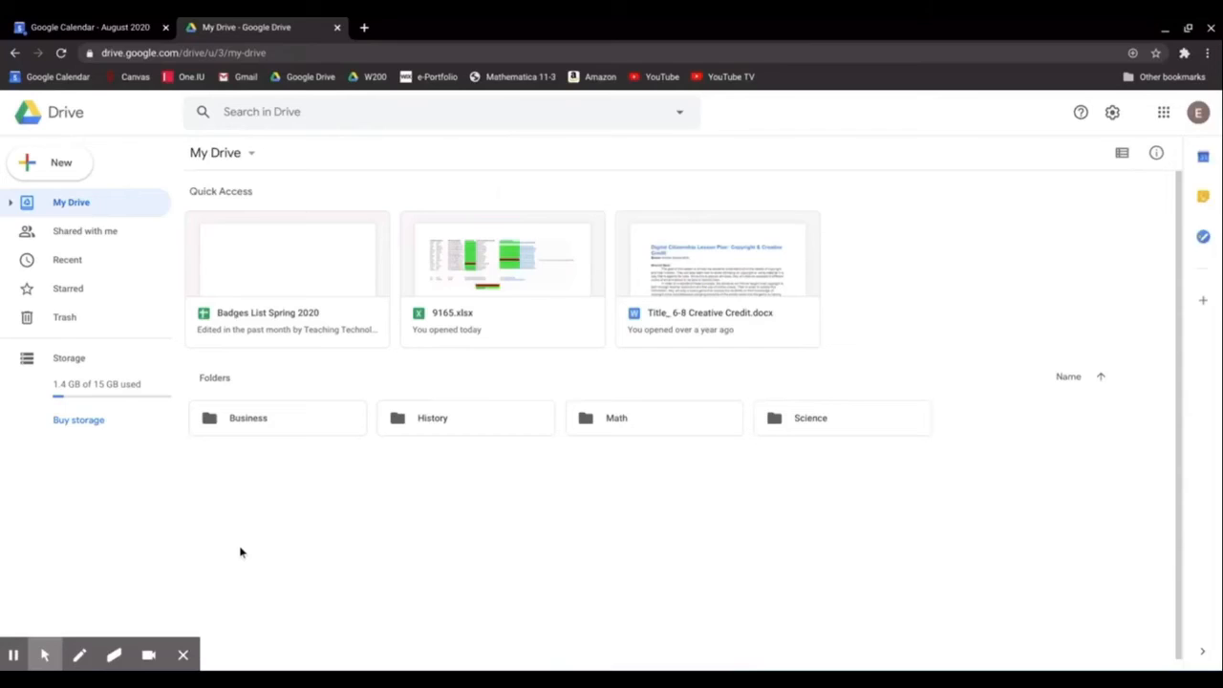
{"action": "left_click", "coordinate": [76, 176]}
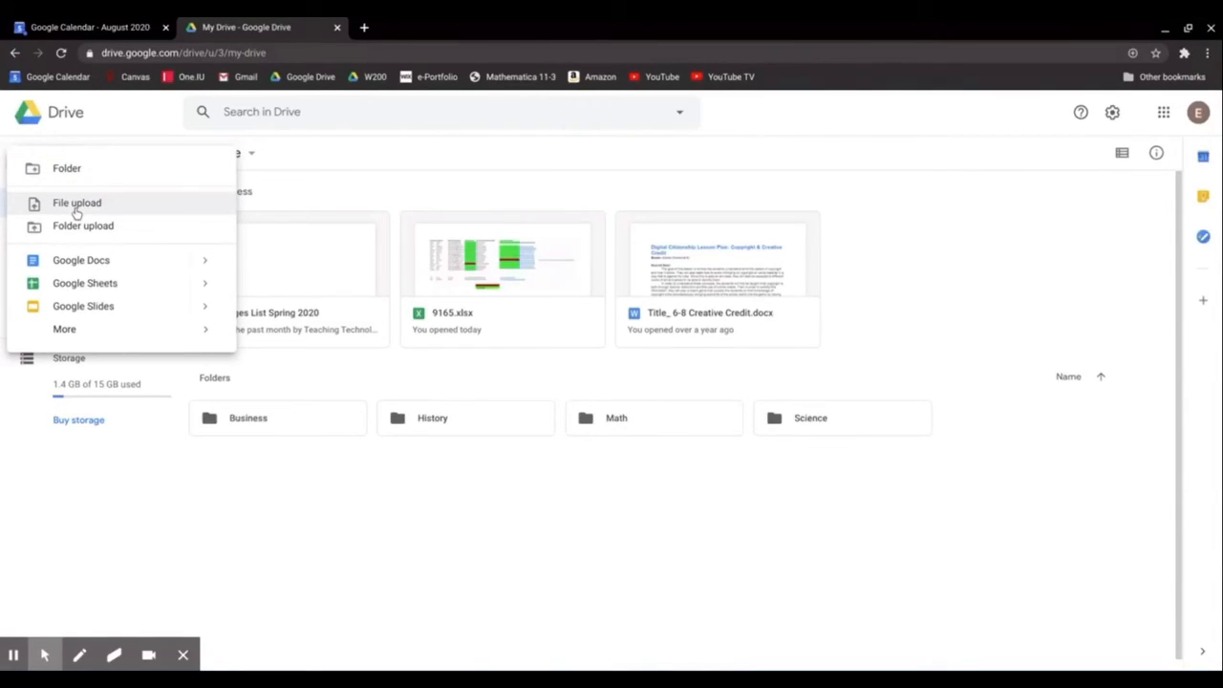
{"action": "left_click", "coordinate": [76, 204]}
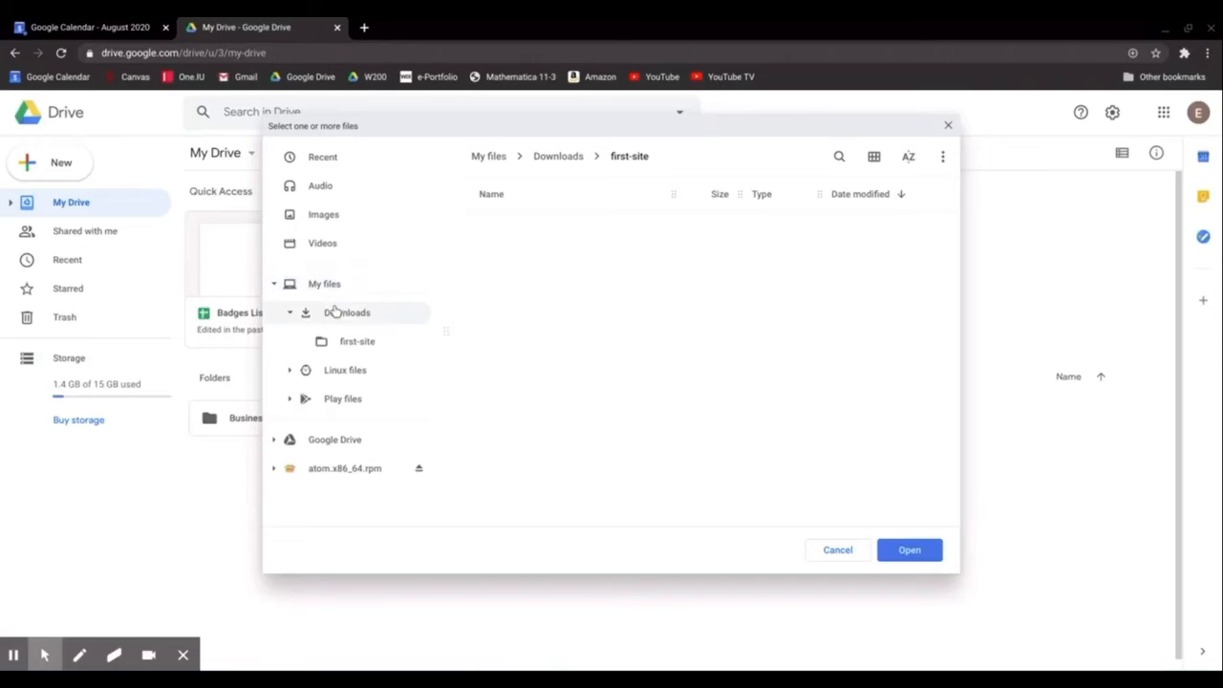
{"action": "left_click", "coordinate": [333, 314]}
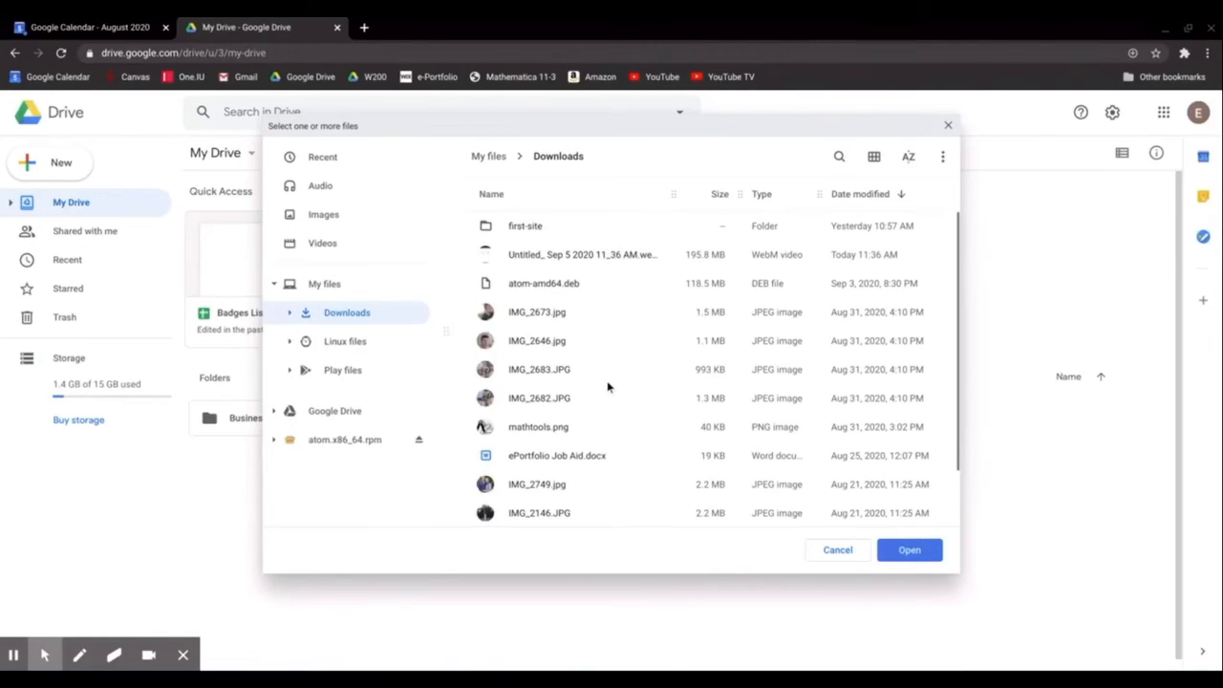
{"action": "left_click", "coordinate": [554, 285]}
{"action": "left_click", "coordinate": [925, 555]}
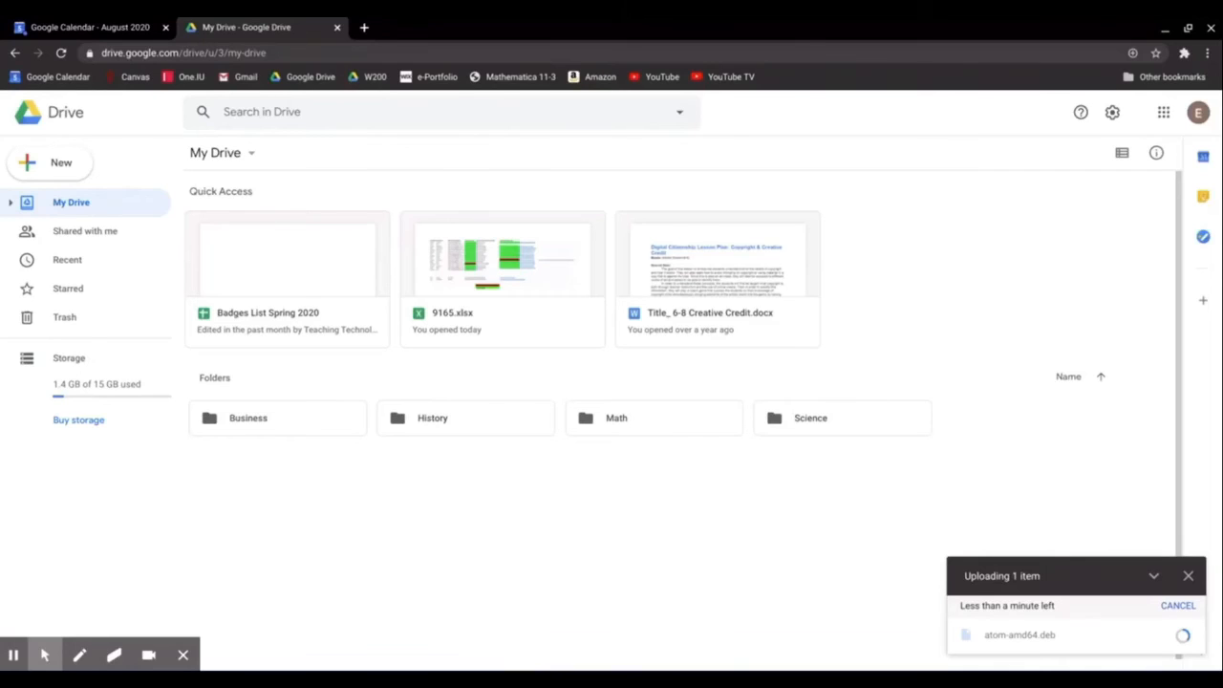
{"action": "left_click", "coordinate": [1178, 610]}
{"action": "left_click", "coordinate": [1188, 601]}
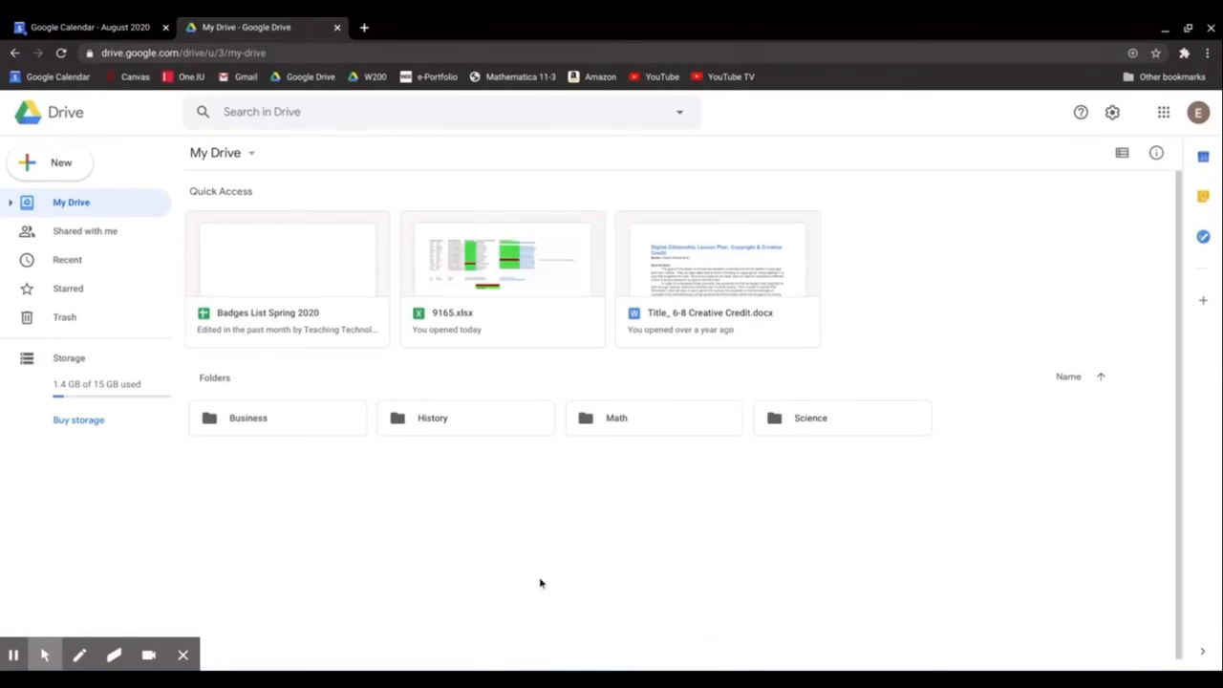
{"action": "left_click", "coordinate": [58, 176]}
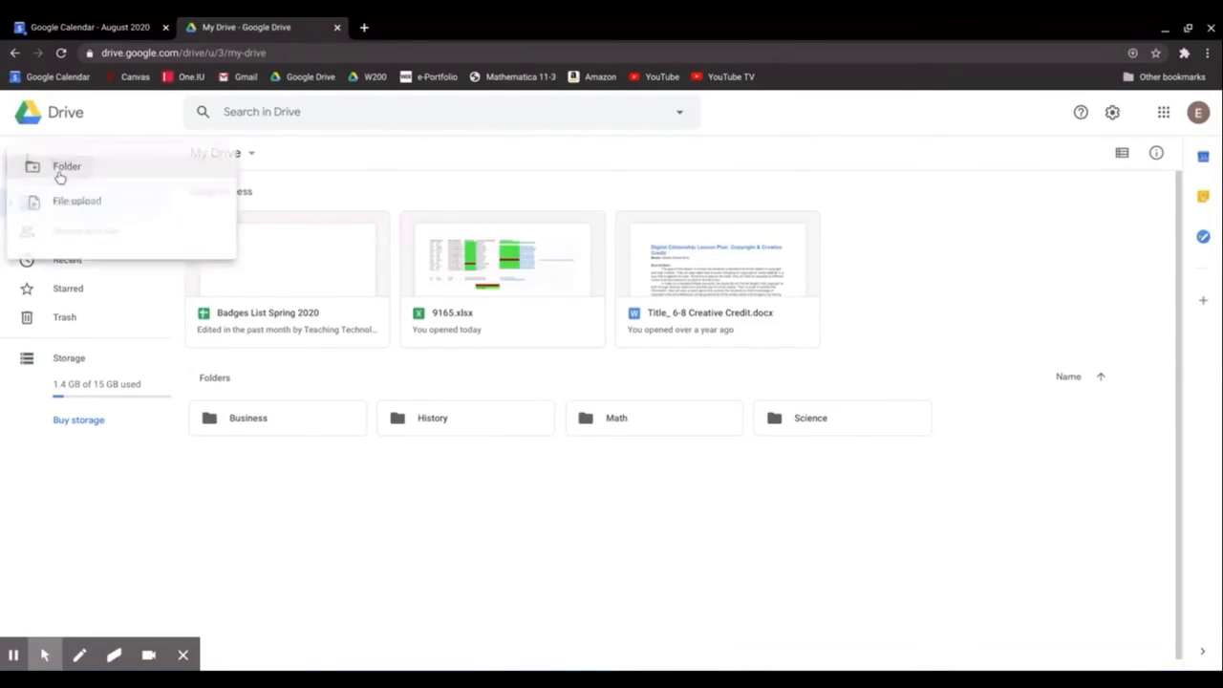
{"action": "left_click", "coordinate": [77, 227]}
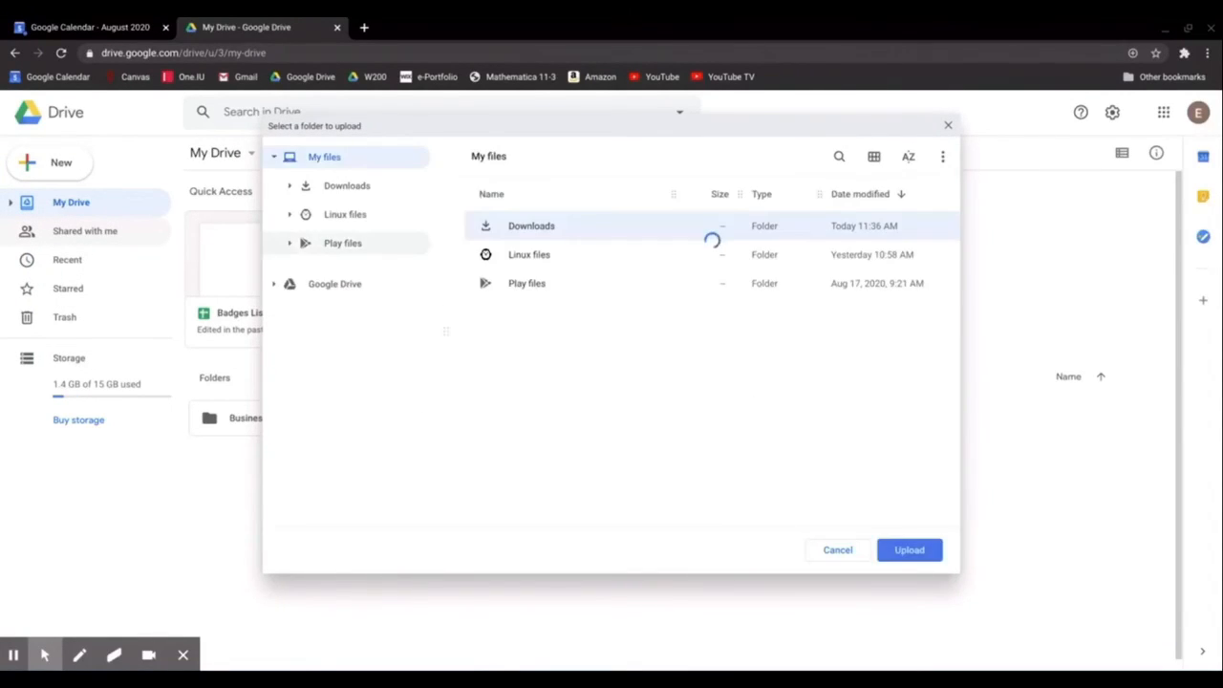
{"action": "double_click", "coordinate": [528, 230]}
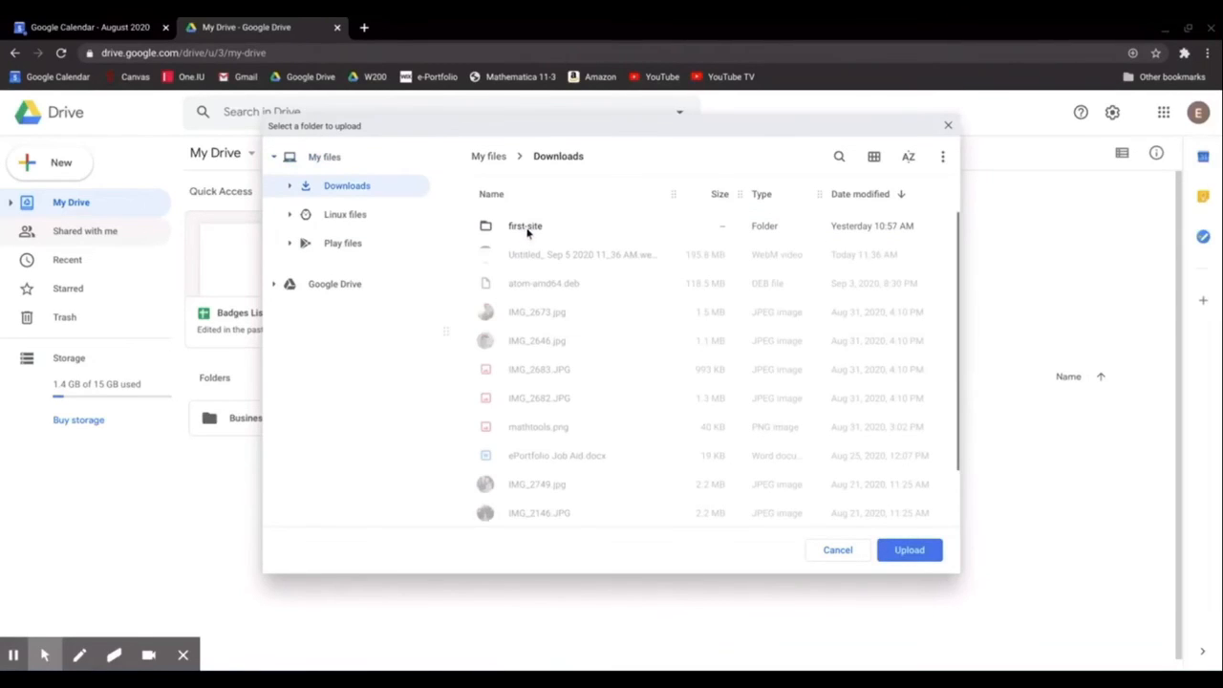
{"action": "left_click", "coordinate": [949, 127]}
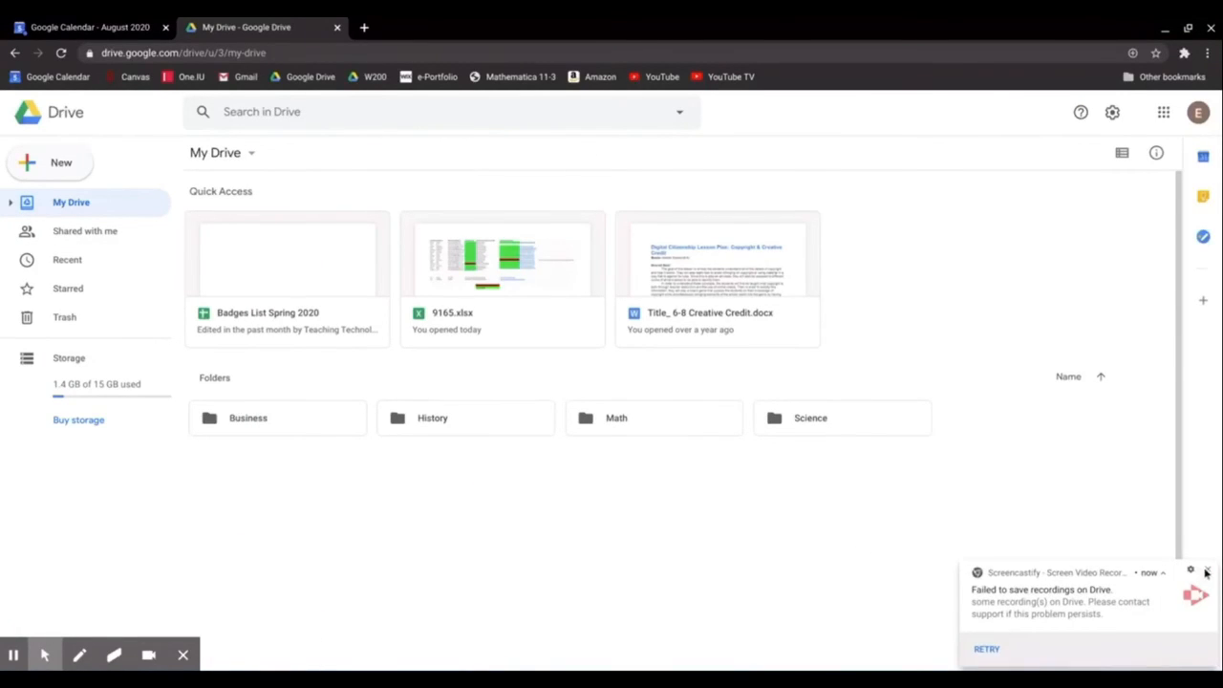
{"action": "left_click", "coordinate": [1207, 573]}
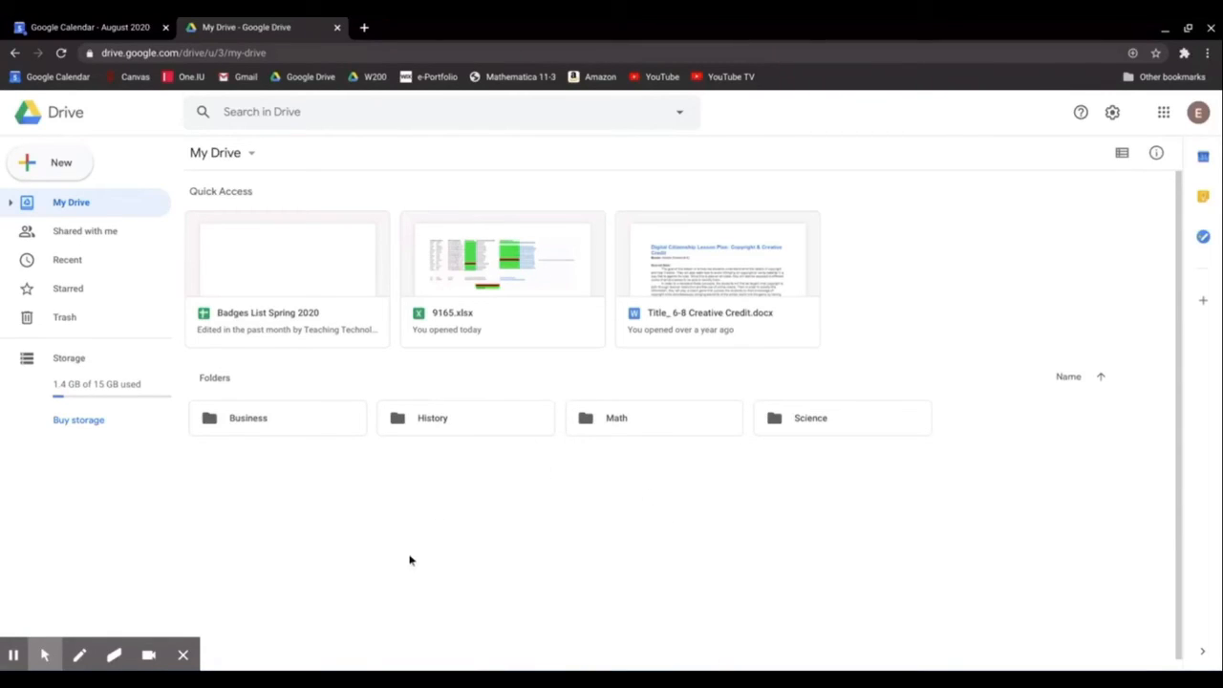
Create a Google Docs document in the Business folder, title it fjlksjfaj and enter the body text fjdslfjldsf.
{"action": "left_click", "coordinate": [258, 431]}
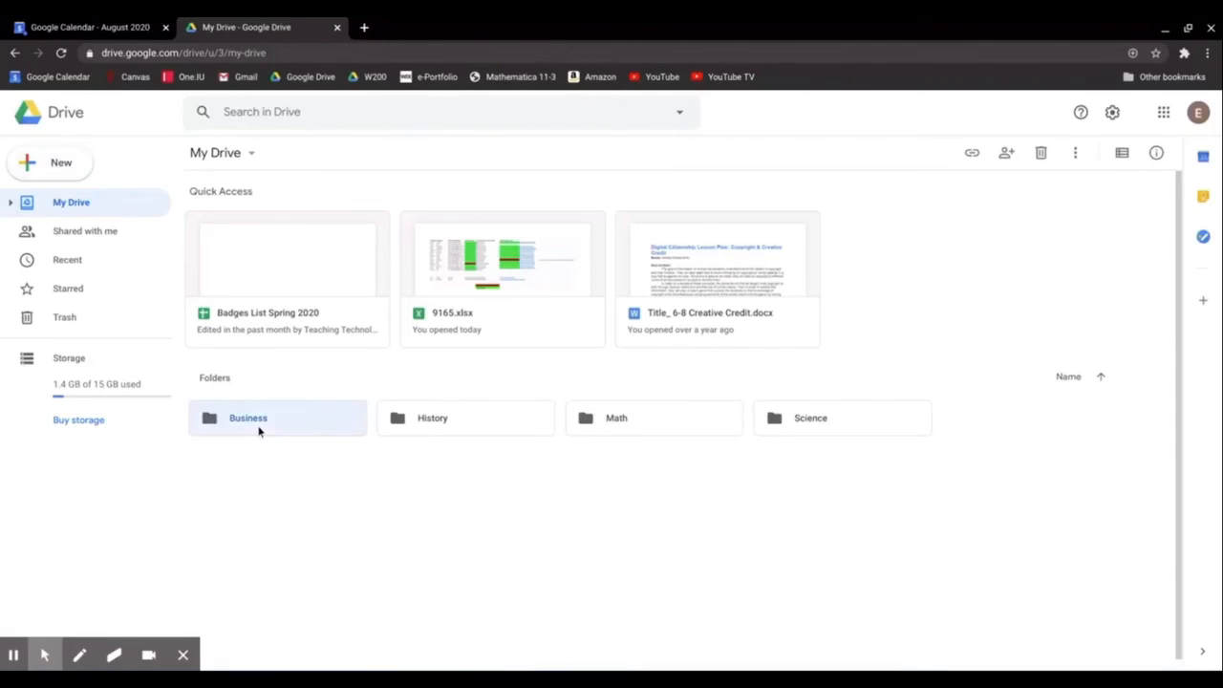
{"action": "double_click", "coordinate": [258, 431]}
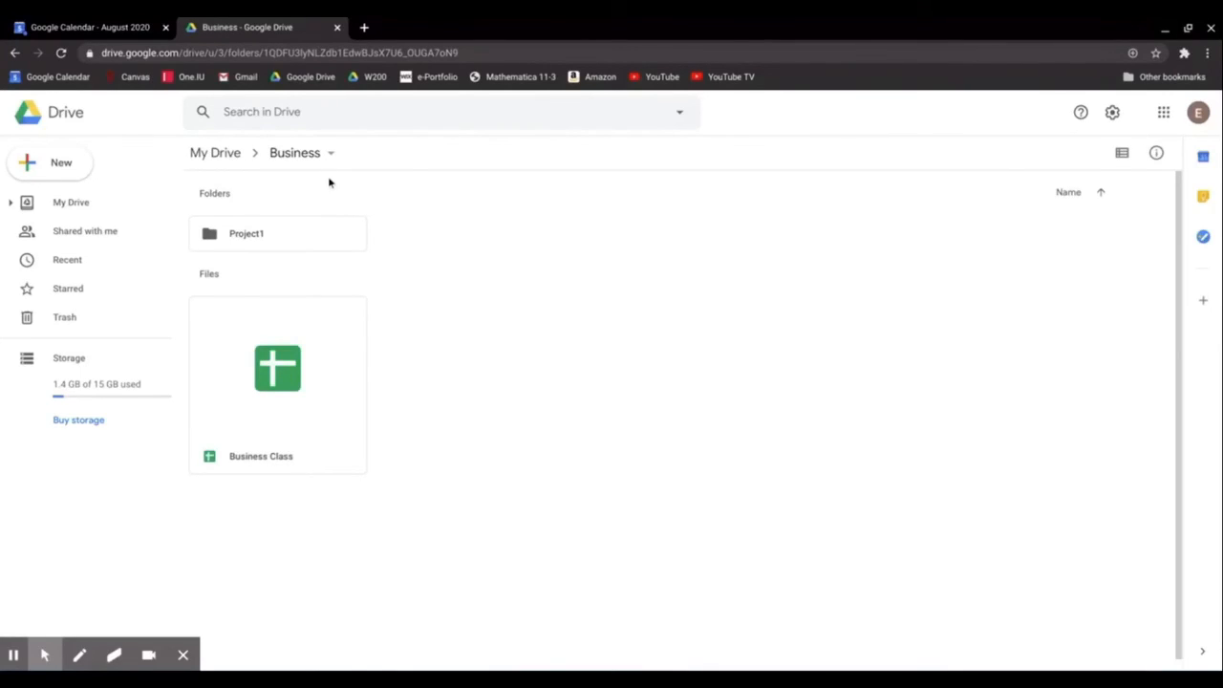
{"action": "left_click", "coordinate": [65, 165]}
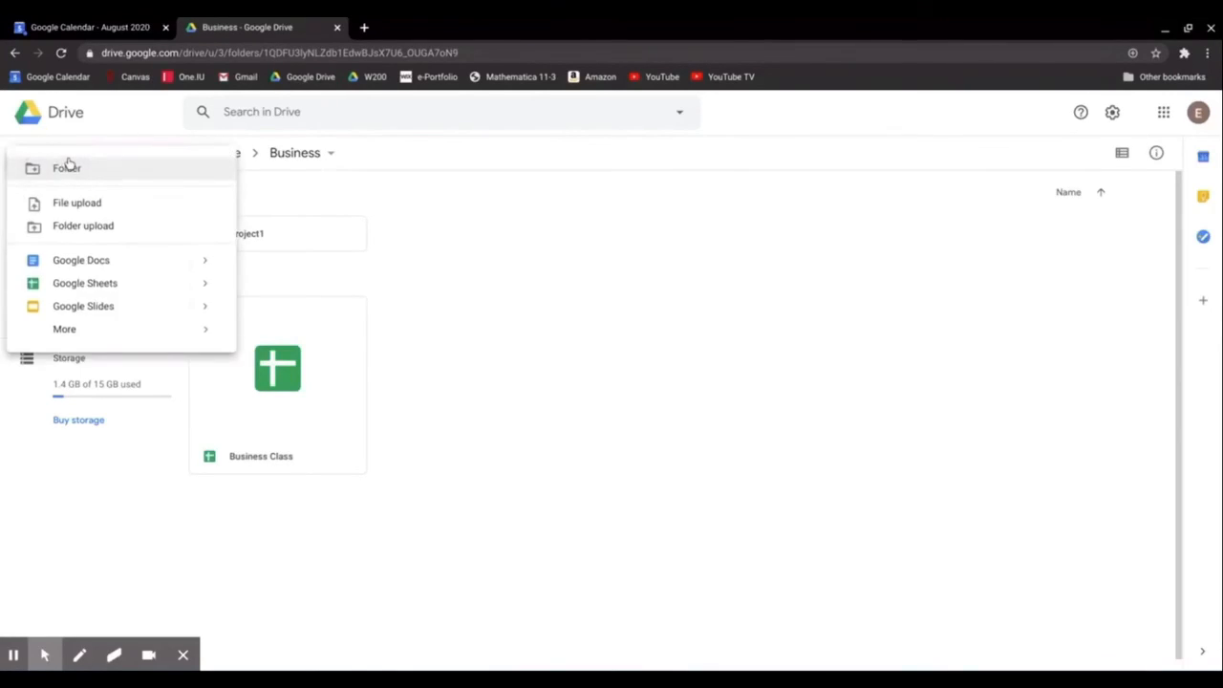
{"action": "left_click", "coordinate": [57, 264]}
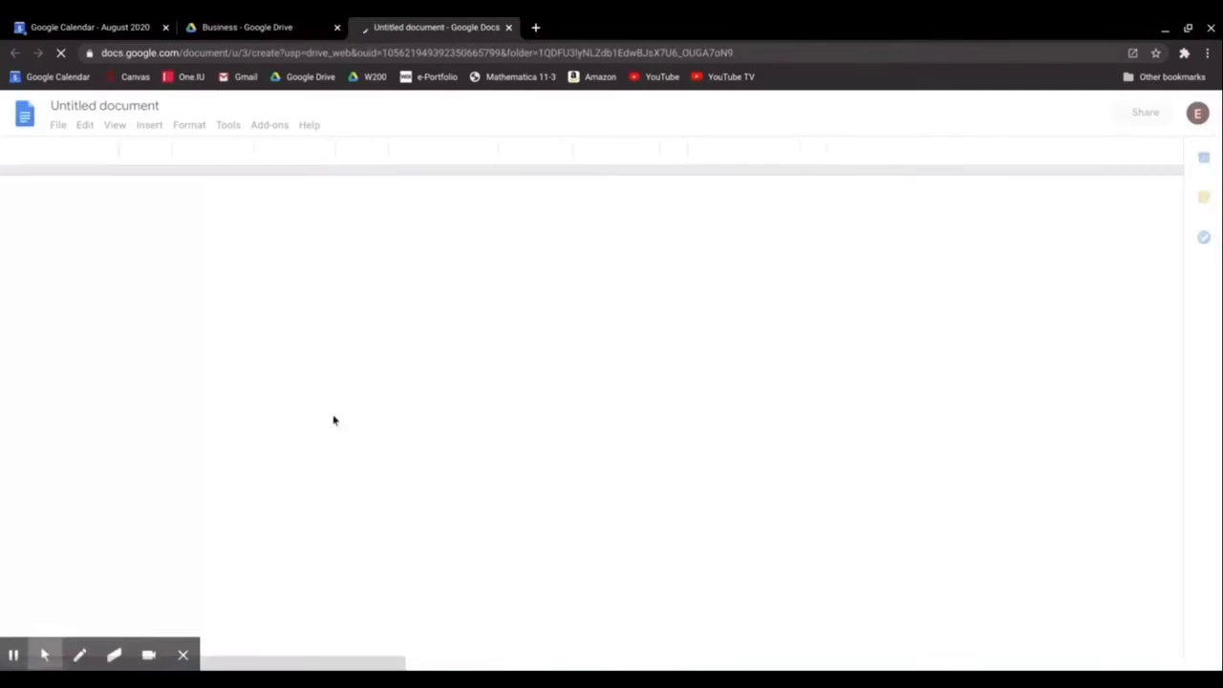
{"action": "left_click", "coordinate": [127, 107]}
{"action": "type", "text": "fjlksfjaj"}
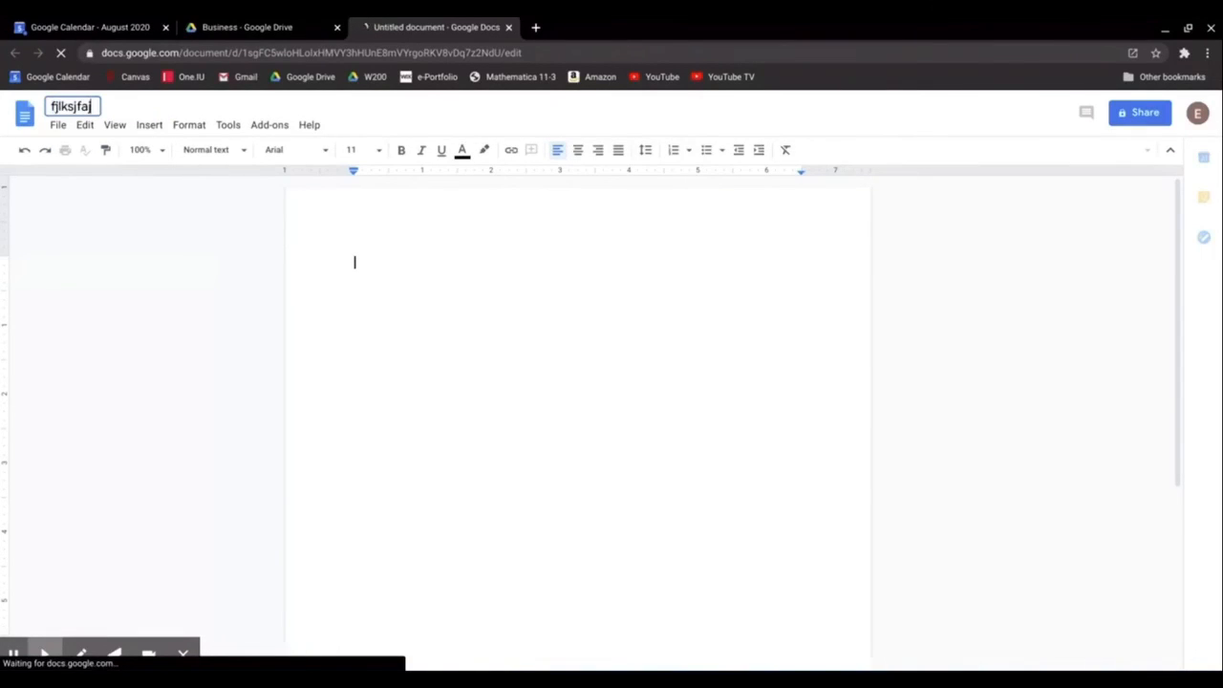
{"action": "left_click", "coordinate": [434, 244]}
{"action": "type", "text": "fjdslfjldsf"}
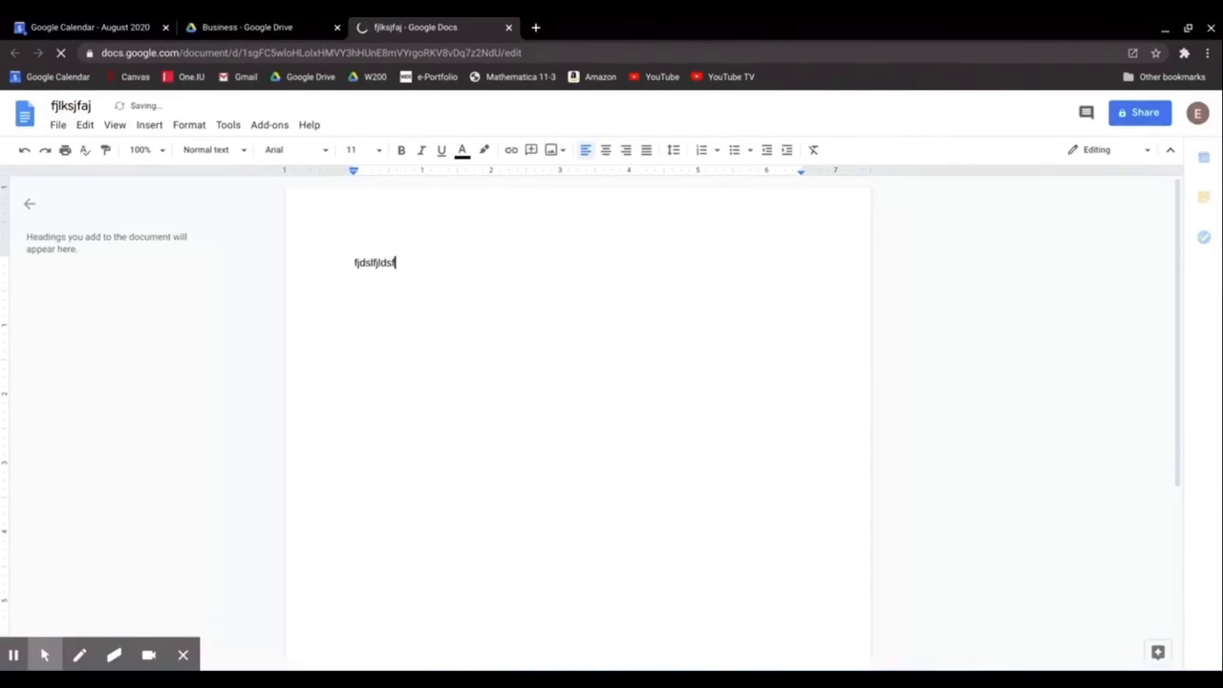
Go back to My Drive and reopen the Business folder to check for the new document.
{"action": "left_click", "coordinate": [253, 28]}
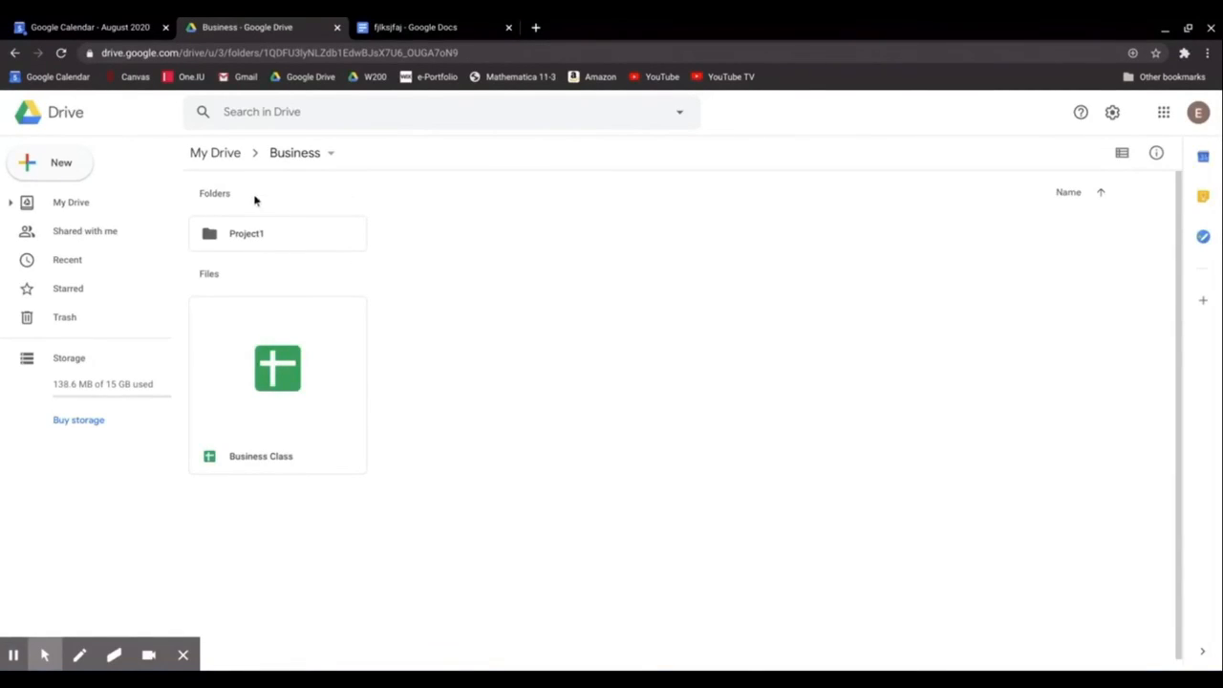
{"action": "left_click", "coordinate": [228, 156]}
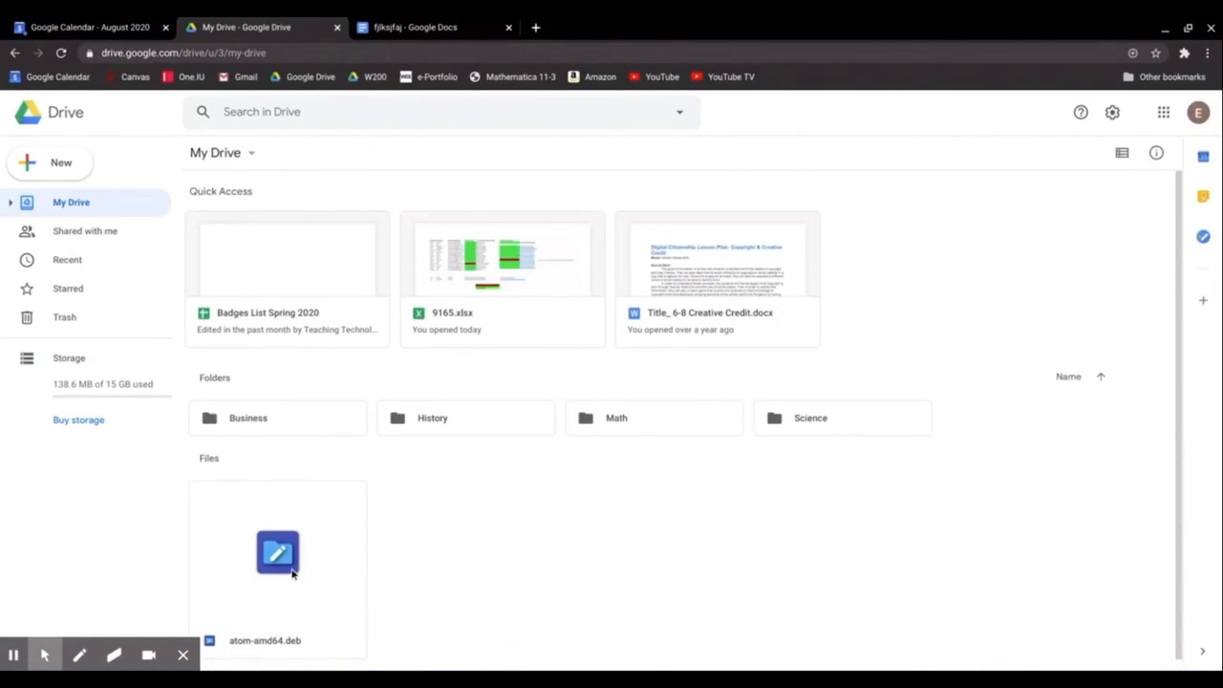
{"action": "left_click", "coordinate": [284, 418]}
{"action": "double_click", "coordinate": [283, 418]}
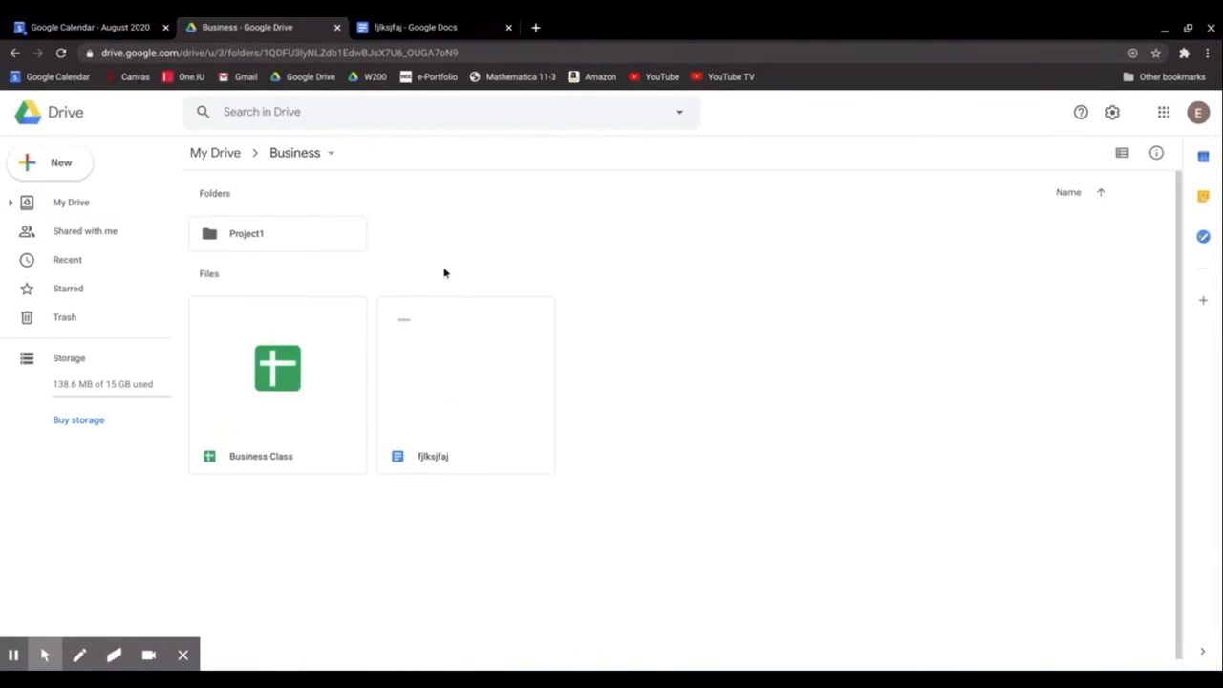
Look through the item types that can be created inside the Business folder, including the additional Google apps.
{"action": "left_click", "coordinate": [65, 168]}
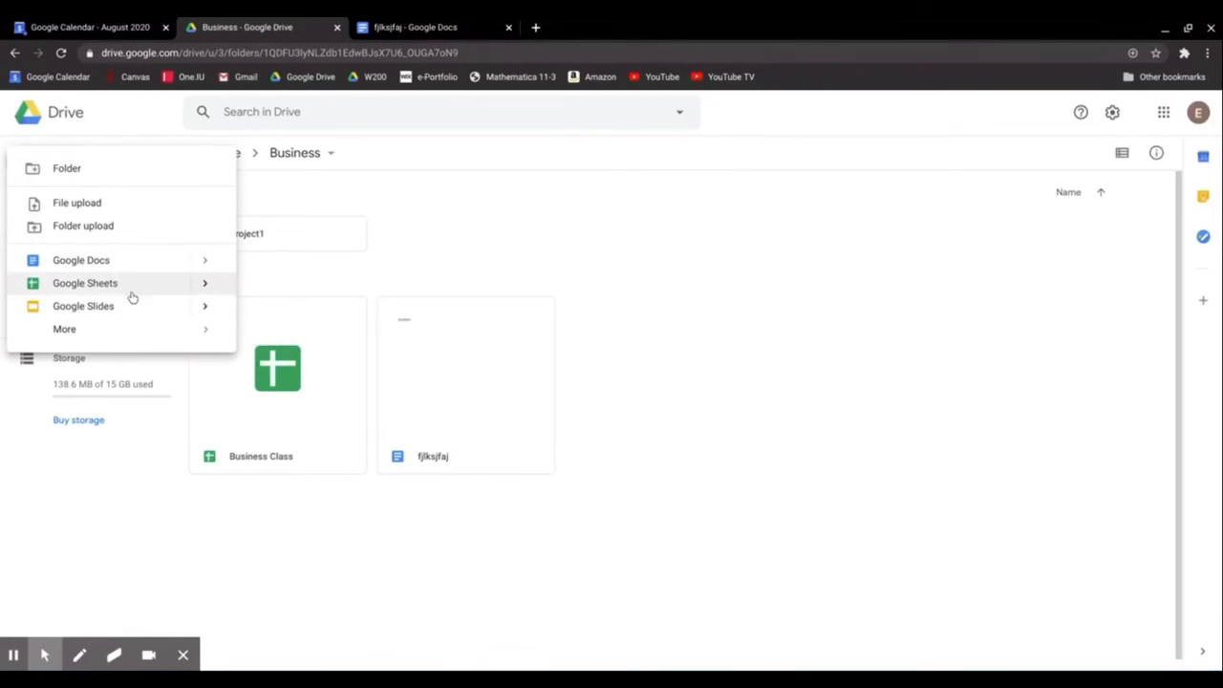
{"action": "left_click", "coordinate": [465, 251]}
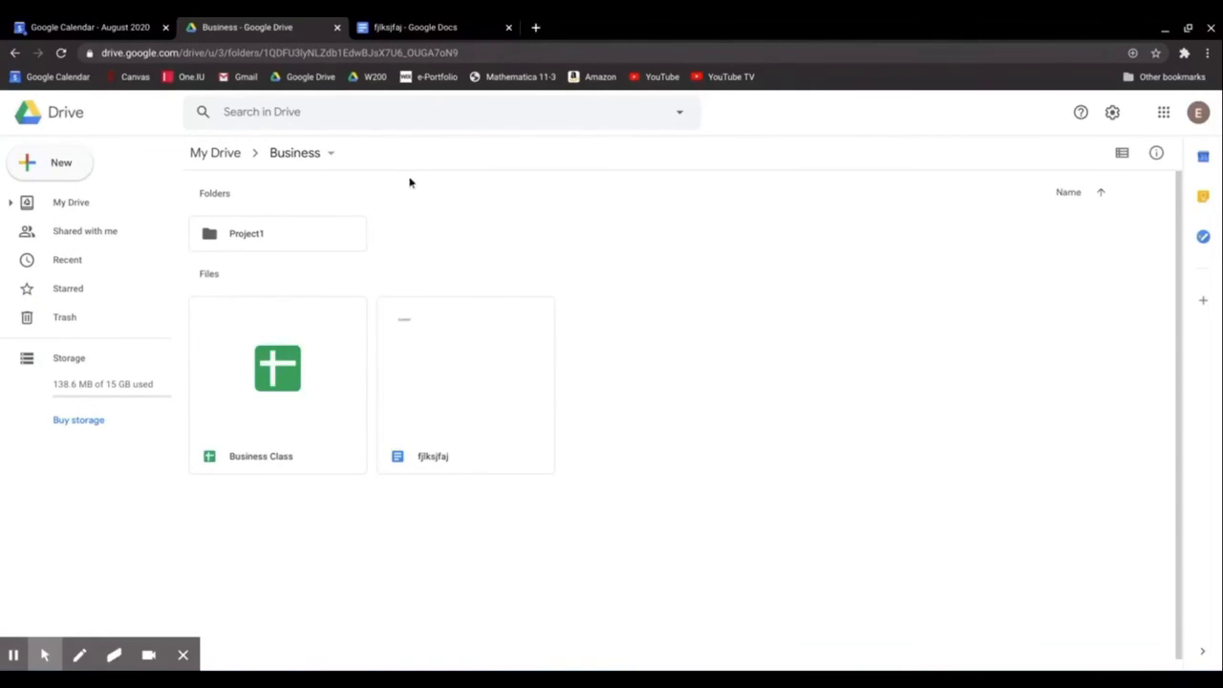
{"action": "left_click", "coordinate": [207, 155]}
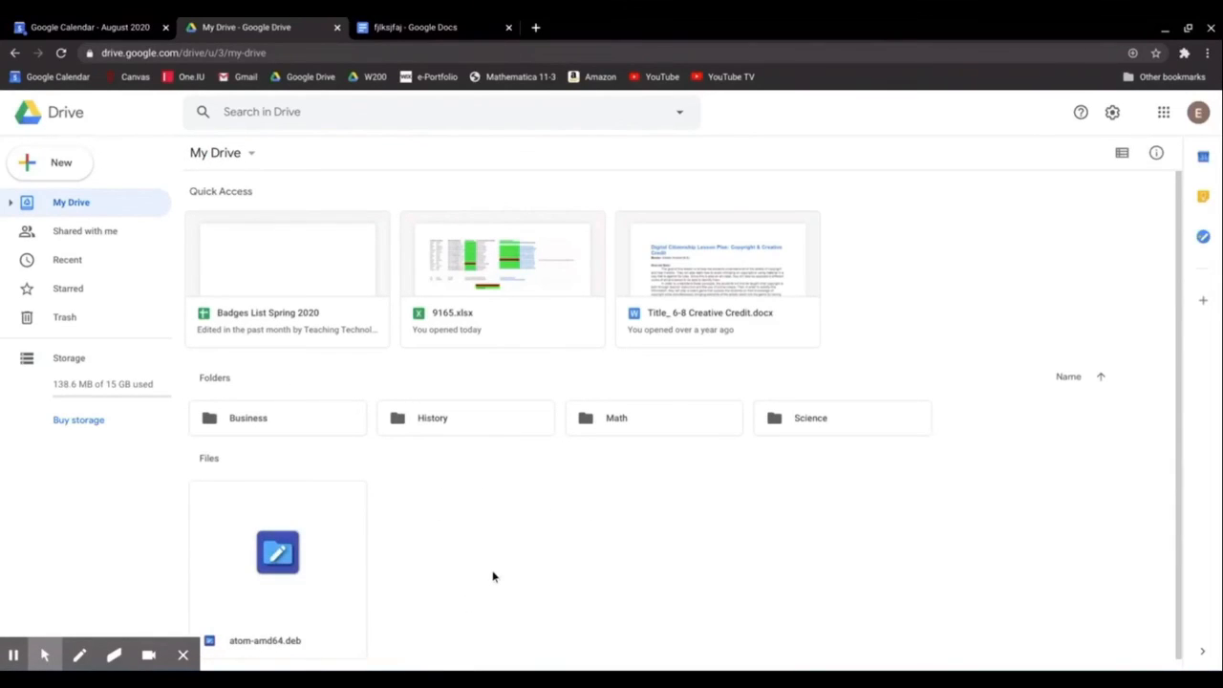
{"action": "double_click", "coordinate": [296, 421]}
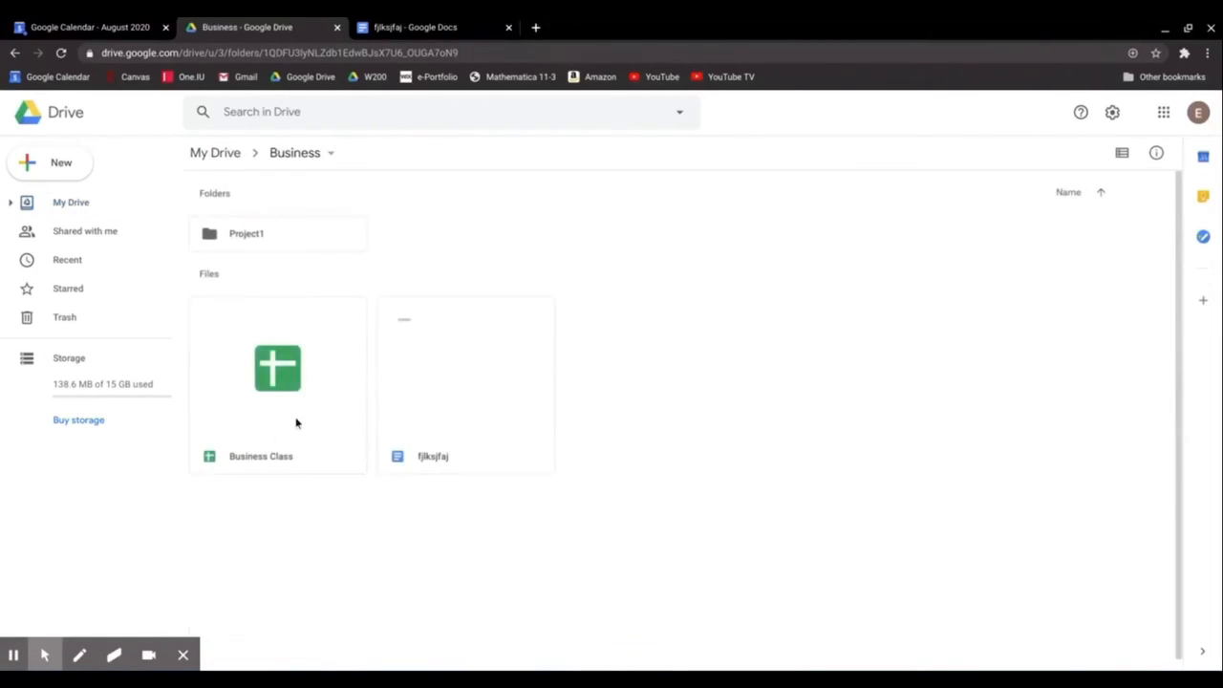
{"action": "left_click", "coordinate": [77, 160]}
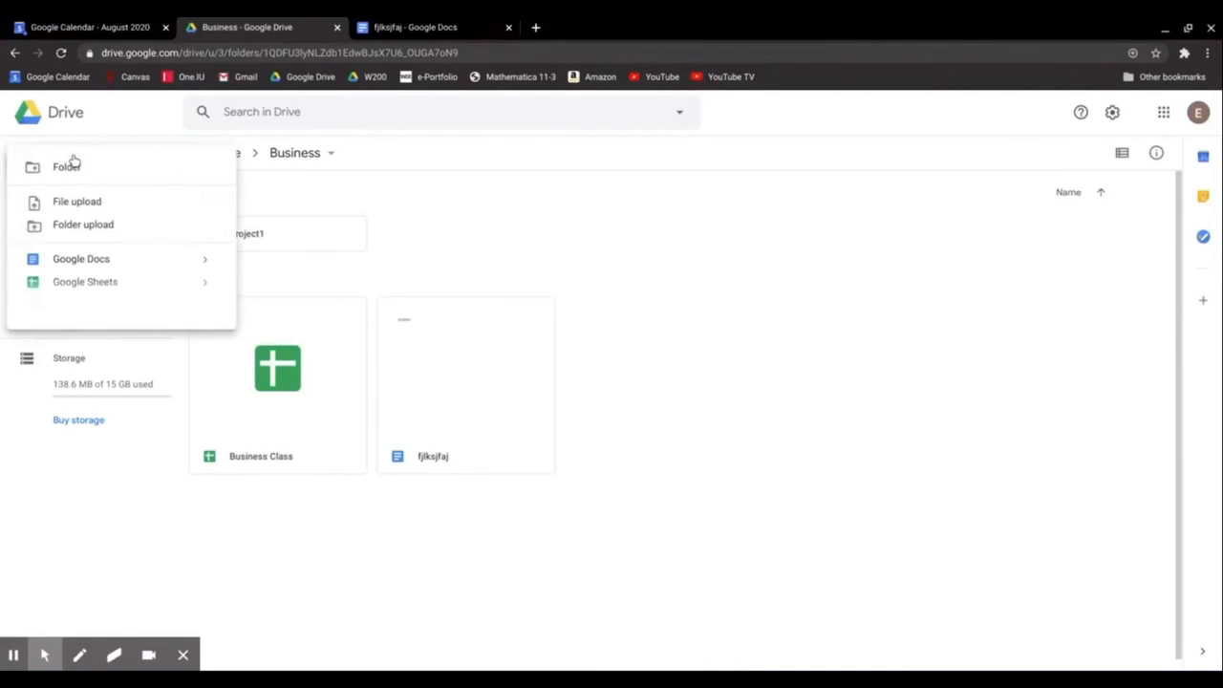
{"action": "mouse_move", "coordinate": [96, 330]}
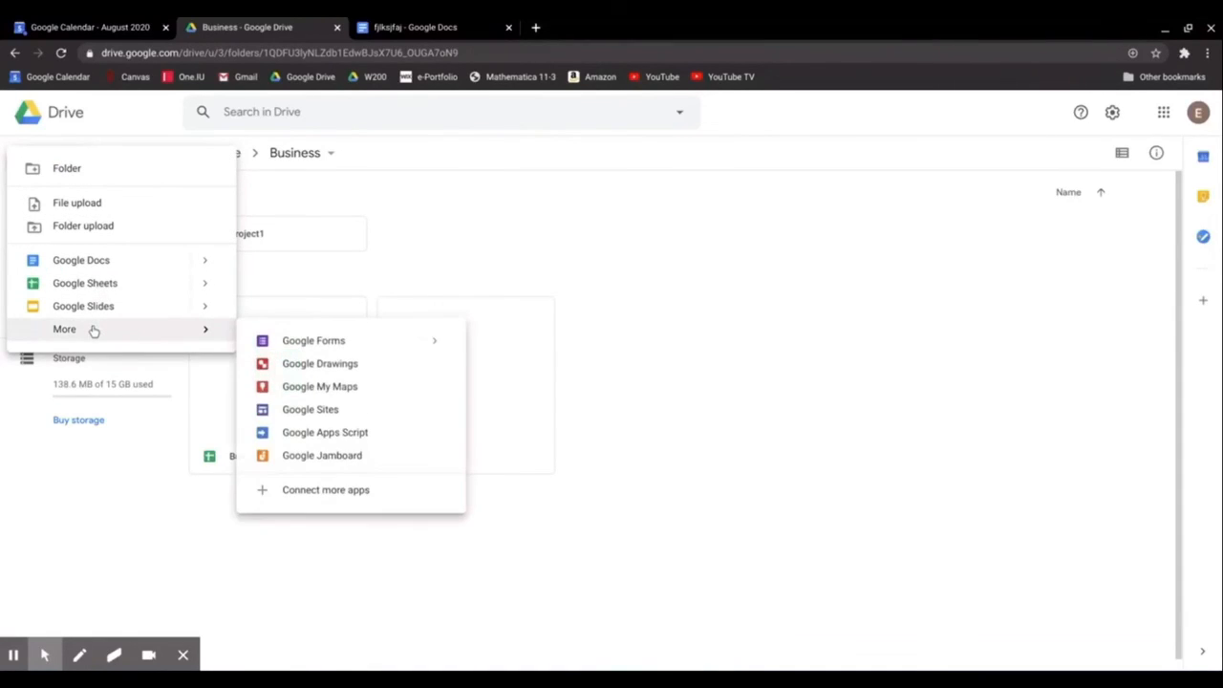
{"action": "left_click", "coordinate": [553, 361]}
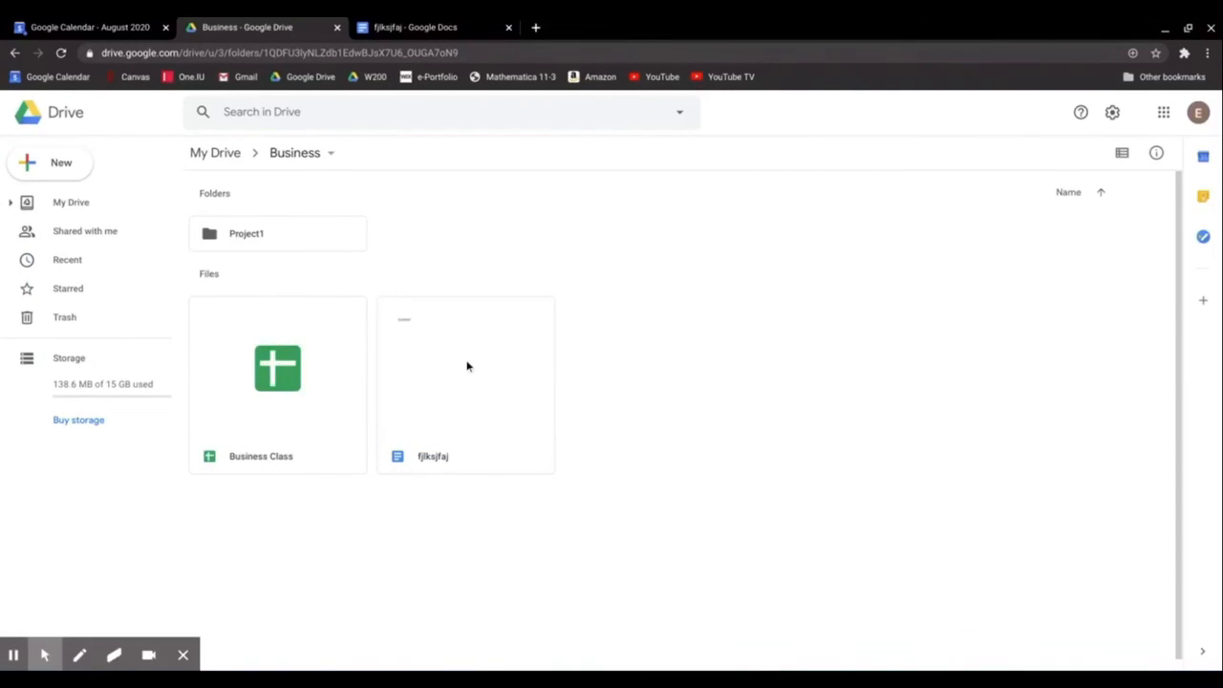
Move the fjlksjfaj document into the Project1 subfolder, check it there, and return to My Drive.
{"action": "left_click_drag", "start_coordinate": [468, 366], "coordinate": [312, 235]}
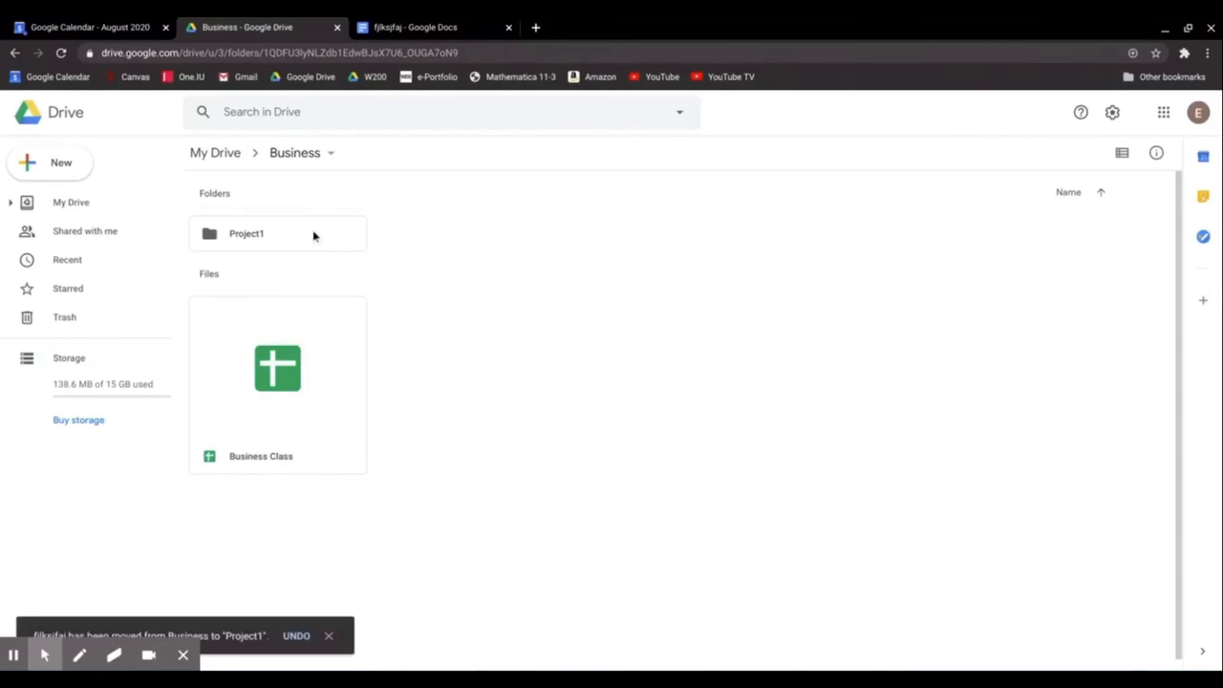
{"action": "double_click", "coordinate": [312, 235]}
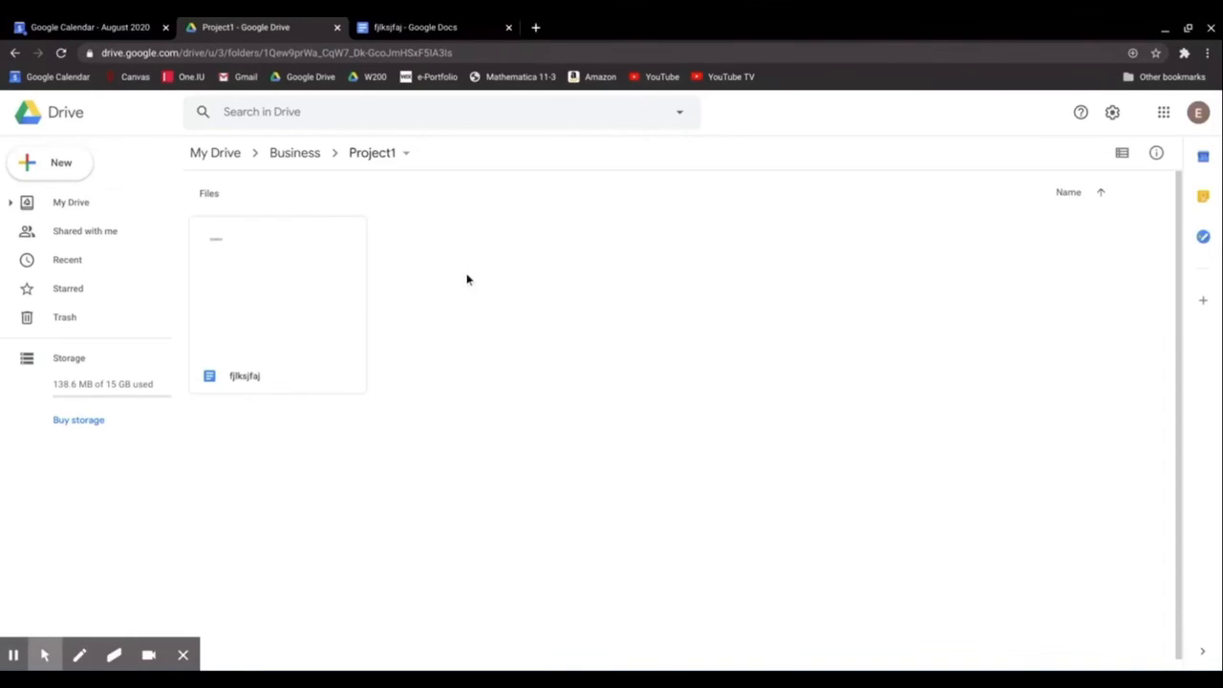
{"action": "left_click", "coordinate": [239, 164]}
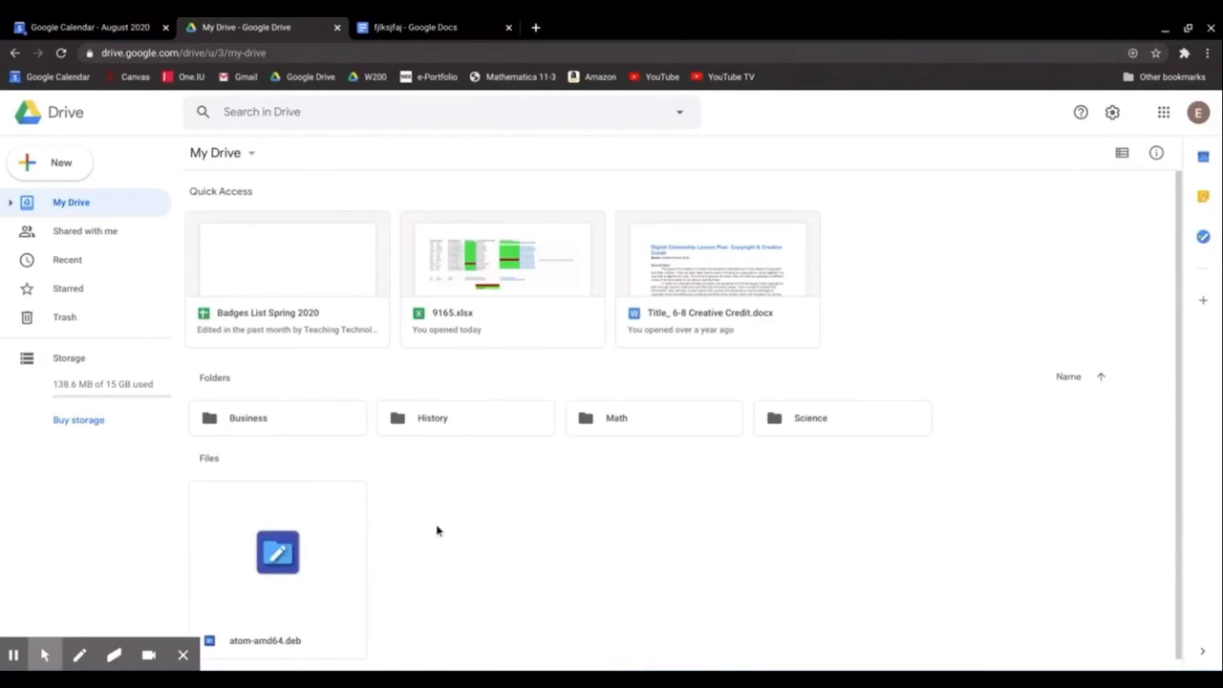
Review the contents and new-item options of the Business folder again, and return to My Drive.
{"action": "double_click", "coordinate": [316, 427]}
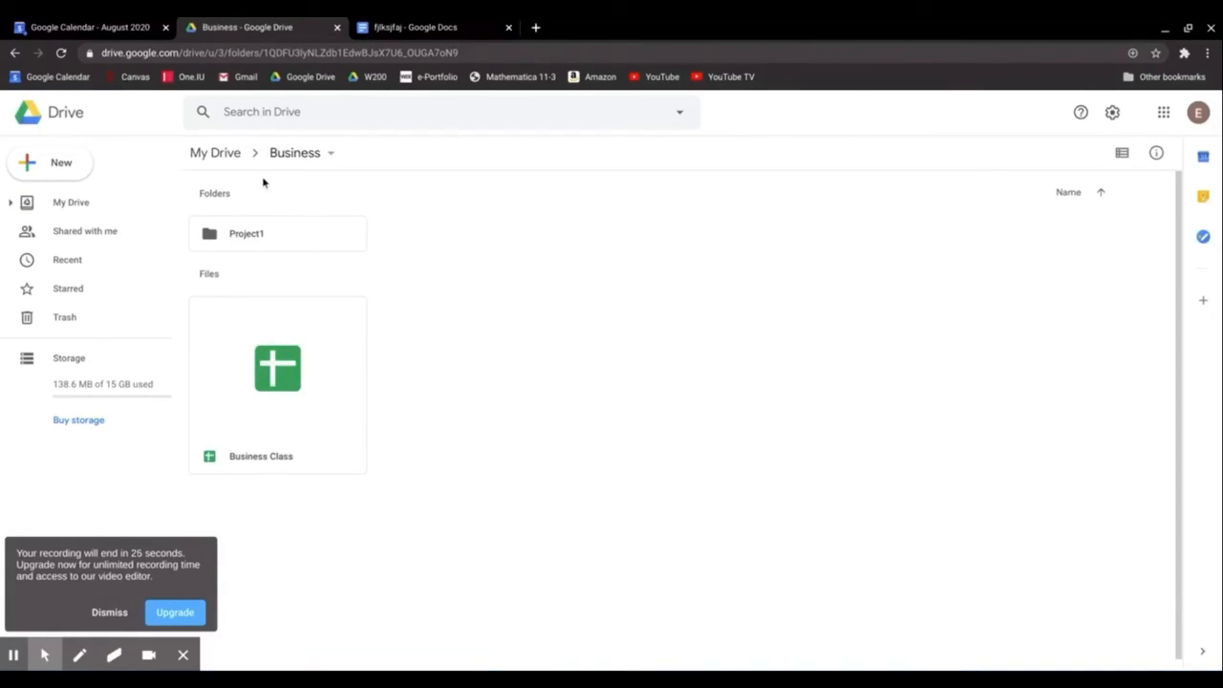
{"action": "left_click", "coordinate": [227, 155]}
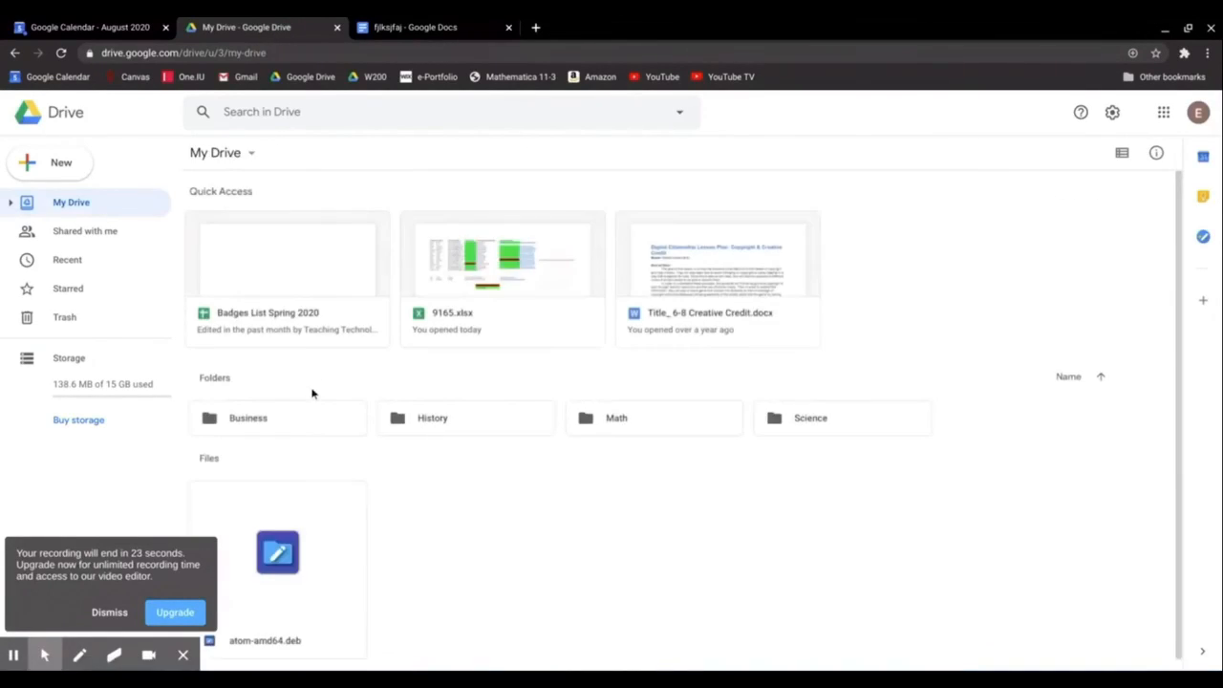
{"action": "left_click_drag", "start_coordinate": [286, 559], "coordinate": [381, 459]}
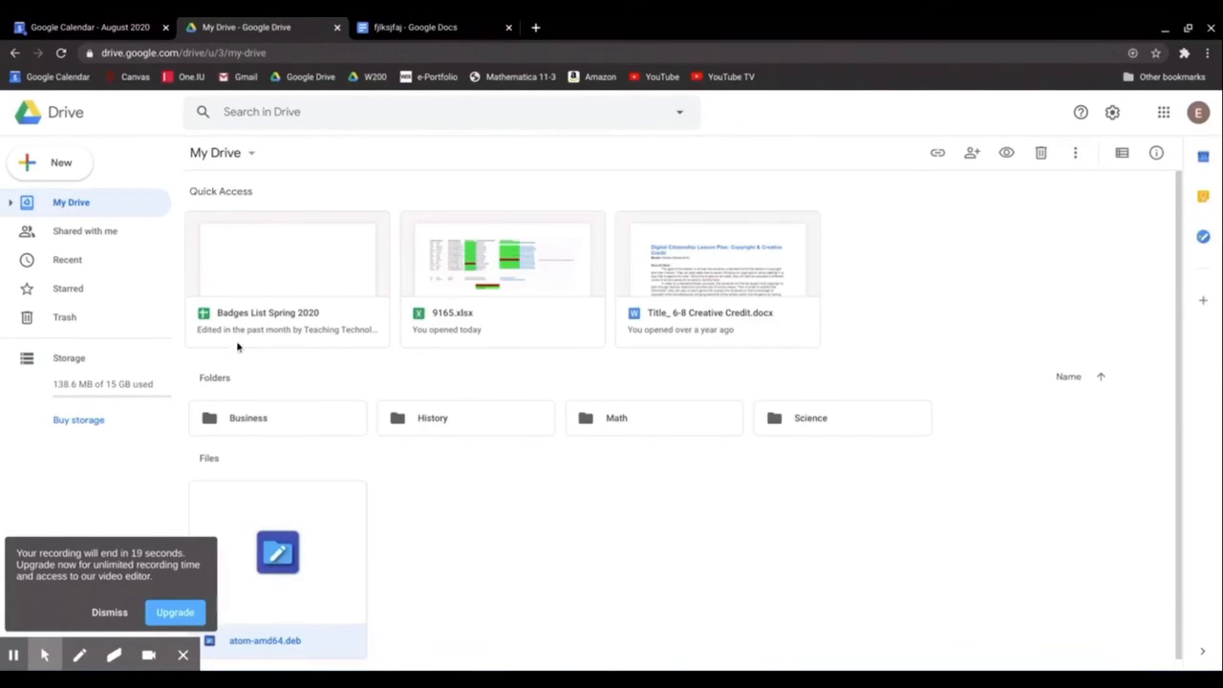
{"action": "double_click", "coordinate": [248, 420]}
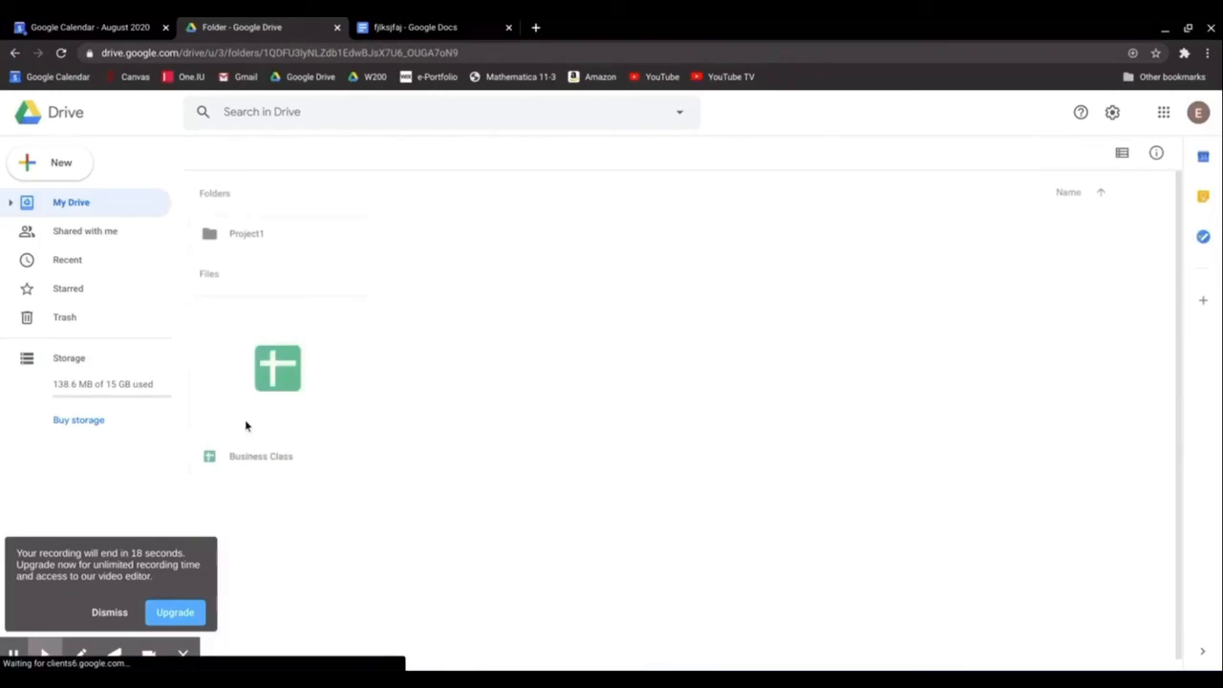
{"action": "left_click", "coordinate": [61, 177]}
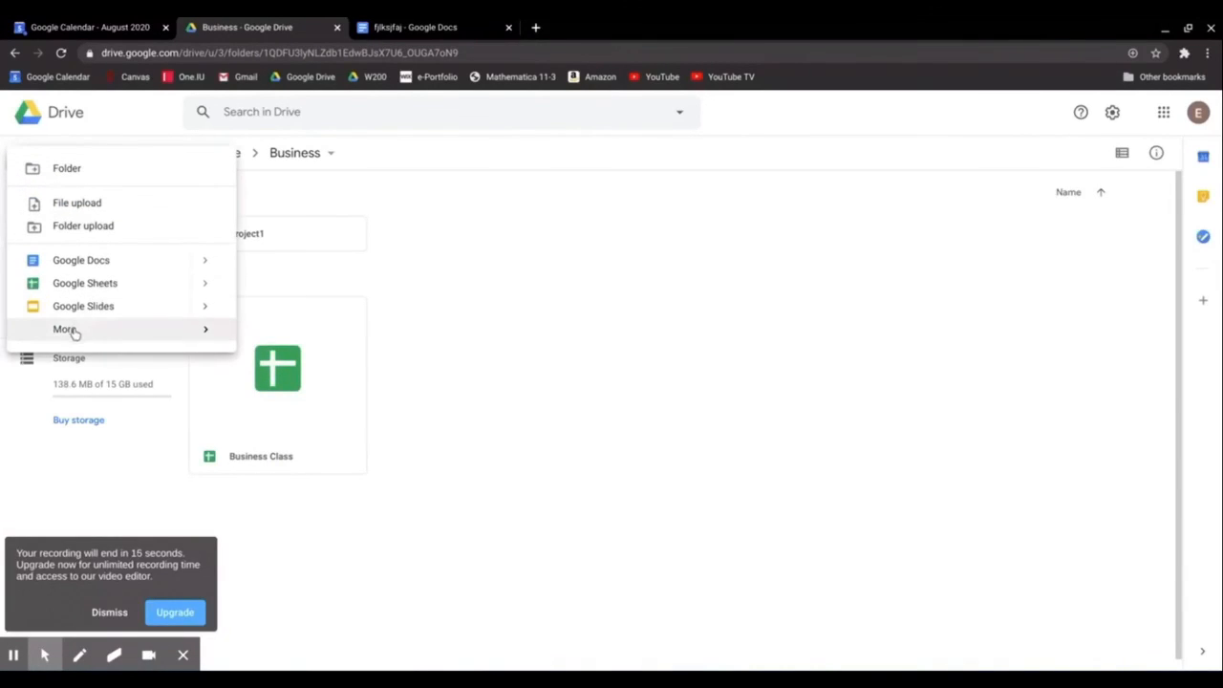
{"action": "mouse_move", "coordinate": [74, 329]}
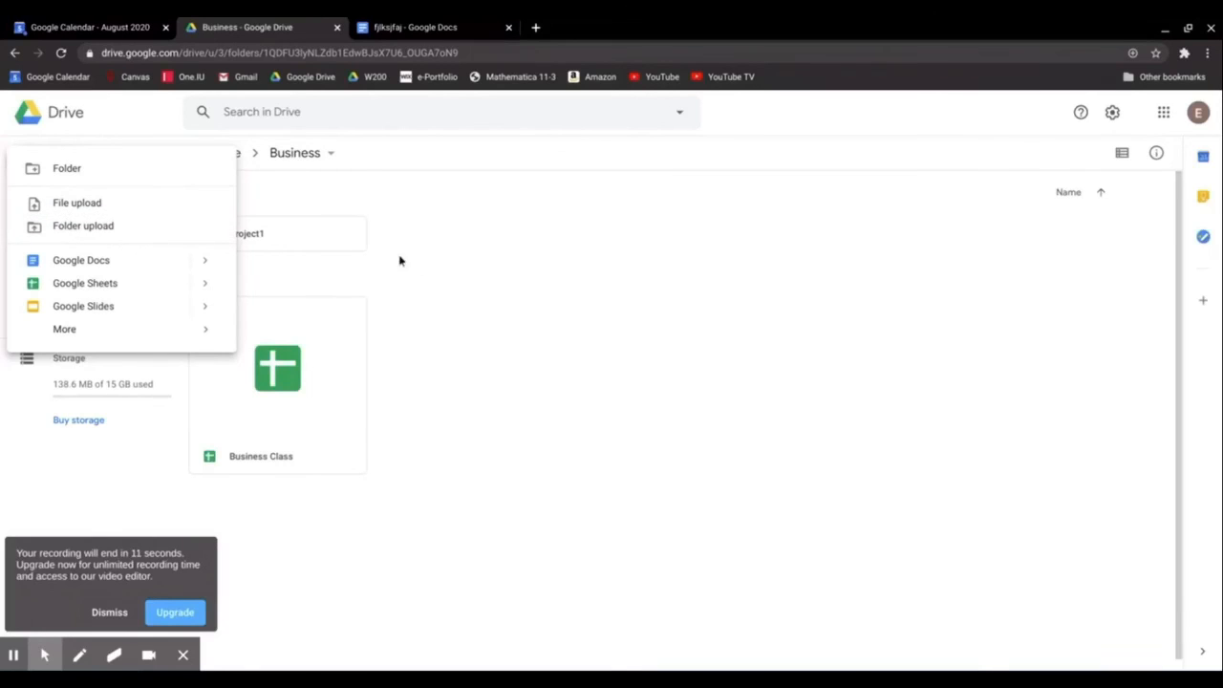
{"action": "left_click", "coordinate": [436, 275]}
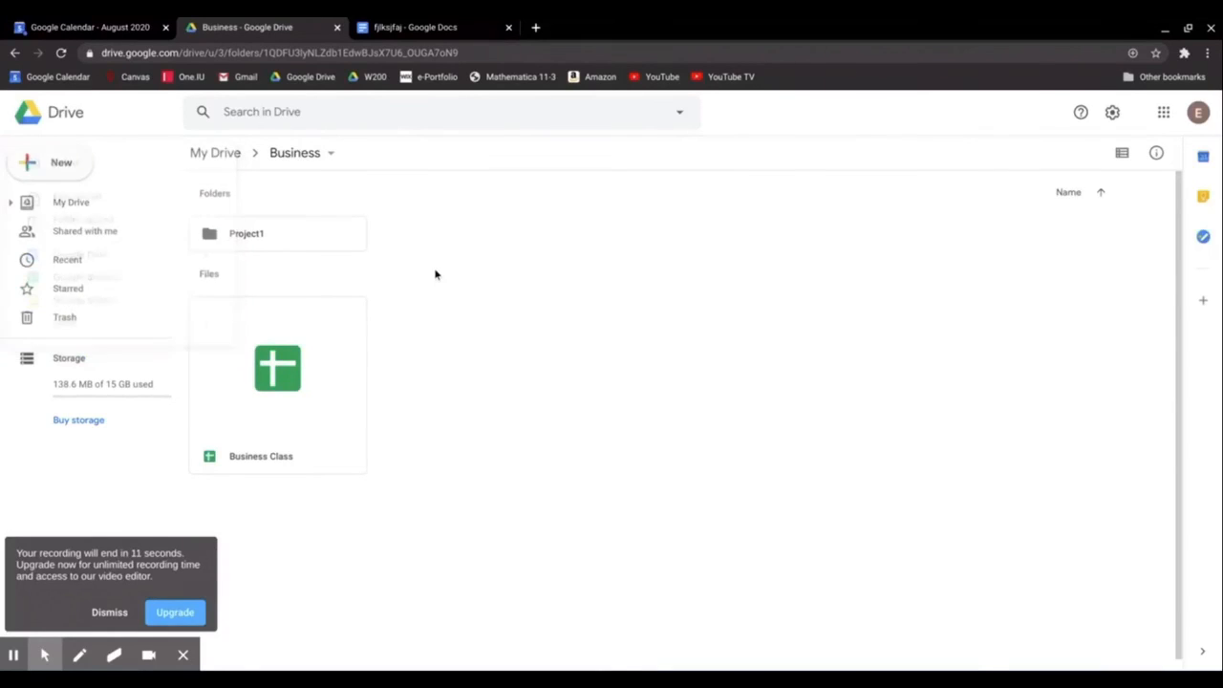
{"action": "left_click", "coordinate": [216, 159]}
{"action": "left_click", "coordinate": [116, 612]}
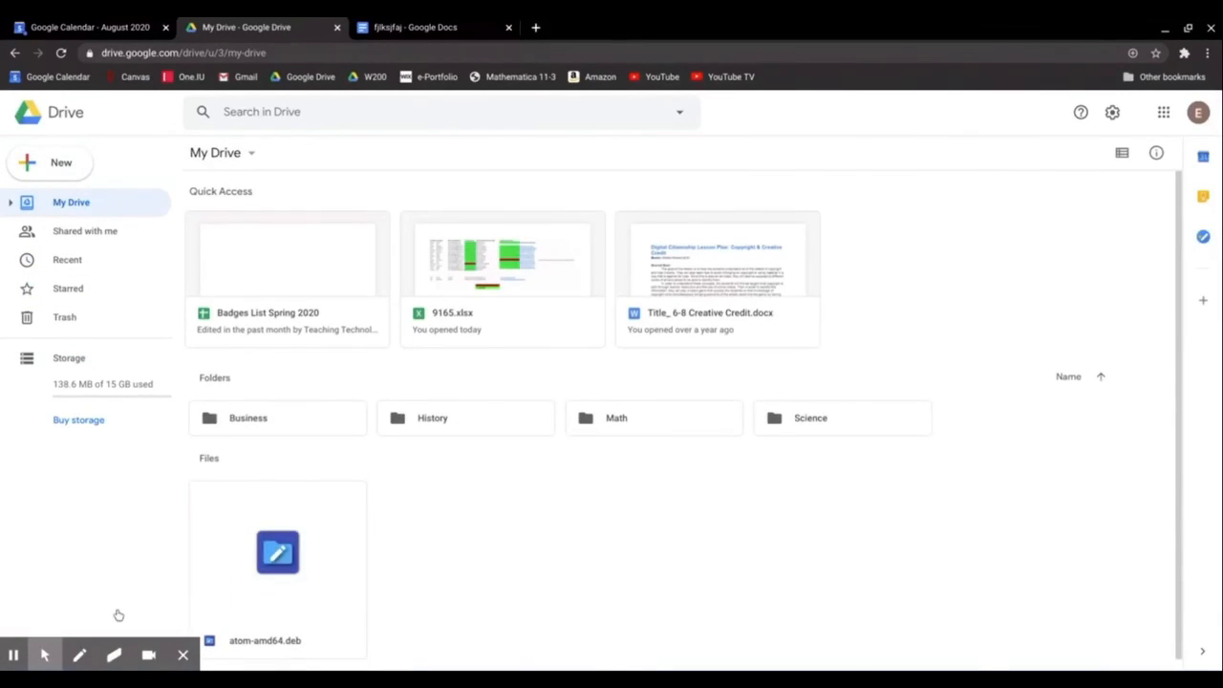